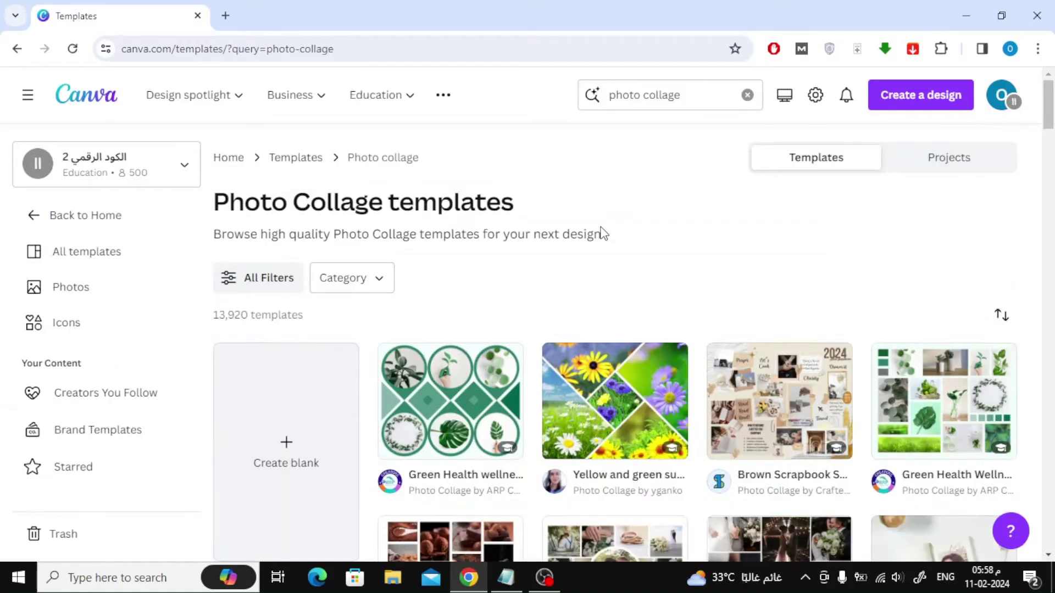
Browse the photo collage templates and preview, then close, the Beige Best Friend template.
scroll(603, 233, down, 1)
scroll(603, 233, down, 4)
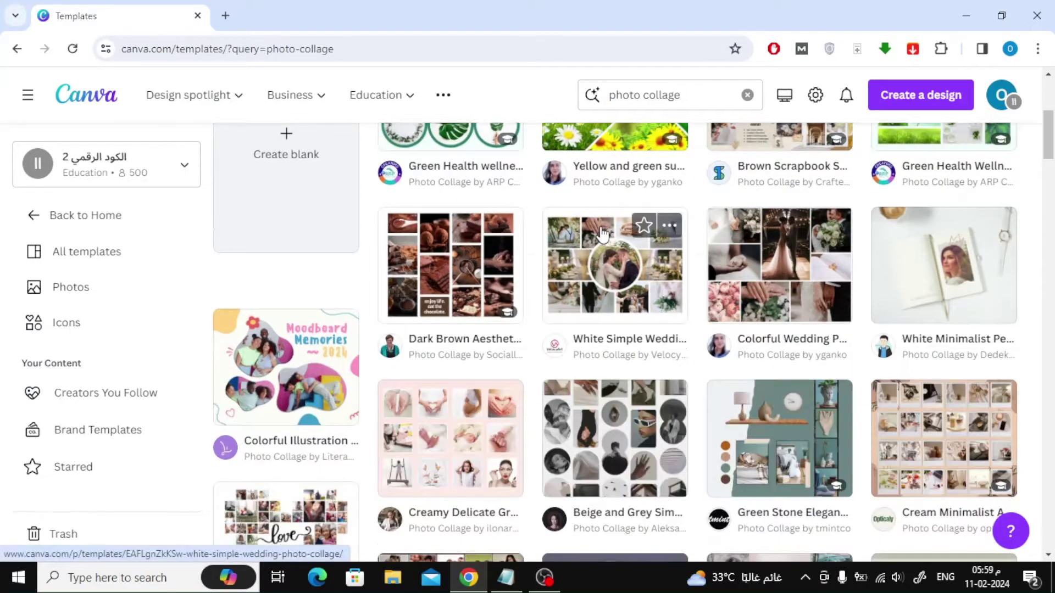
scroll(1035, 267, down, 4)
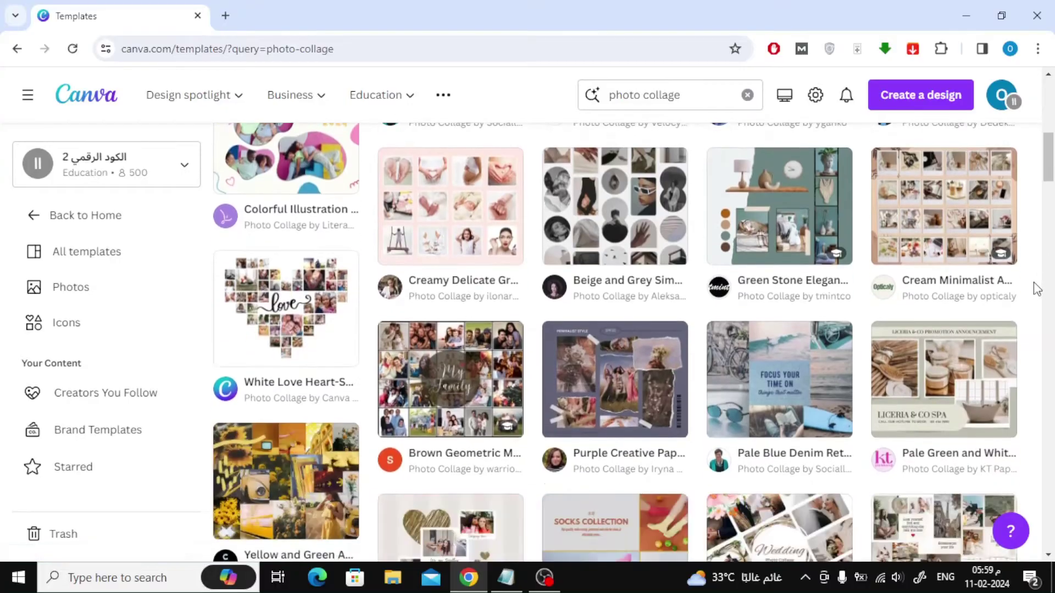
scroll(1033, 281, down, 1)
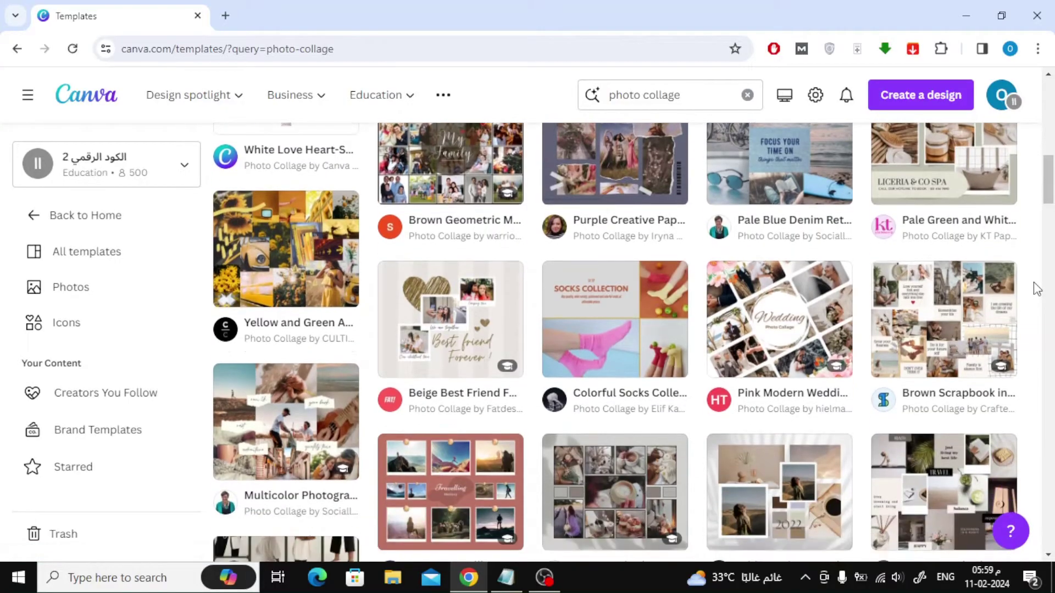
click(443, 315)
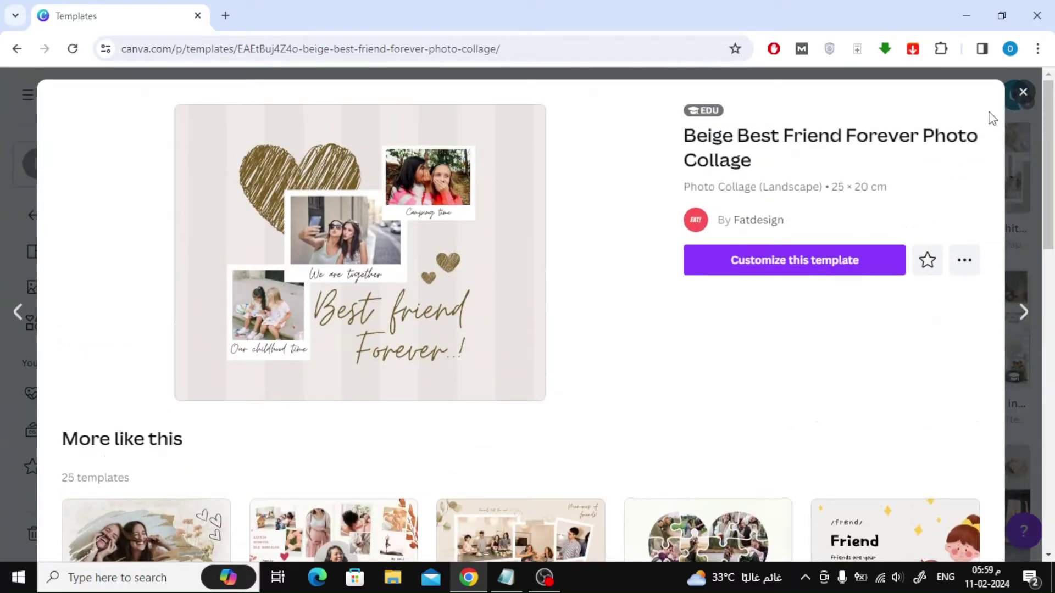
click(1023, 93)
Start a blank Photo Collage (Portrait) design.
scroll(1026, 182, down, 2)
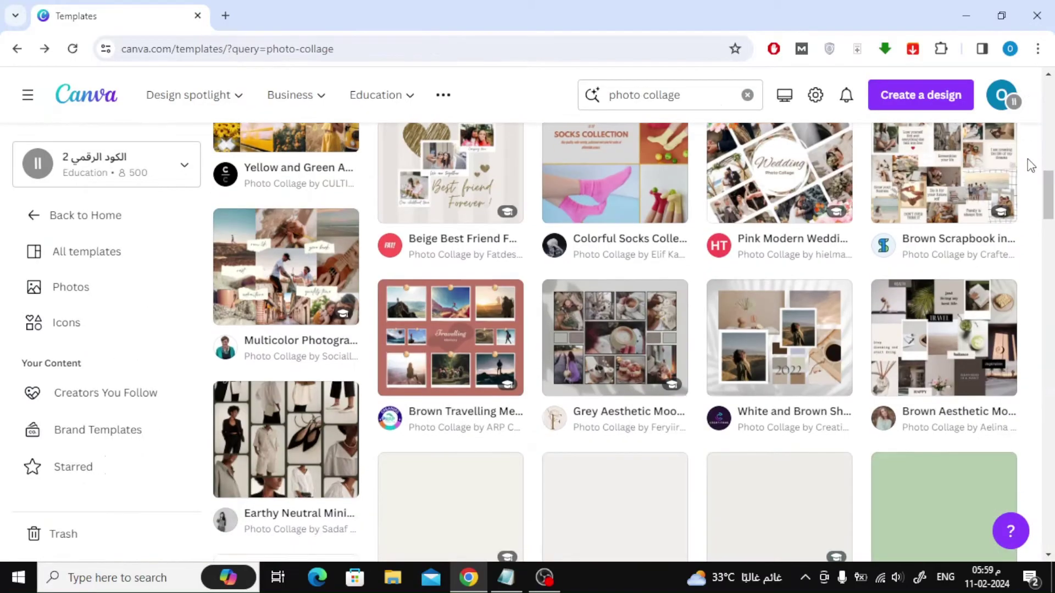
scroll(1029, 217, down, 2)
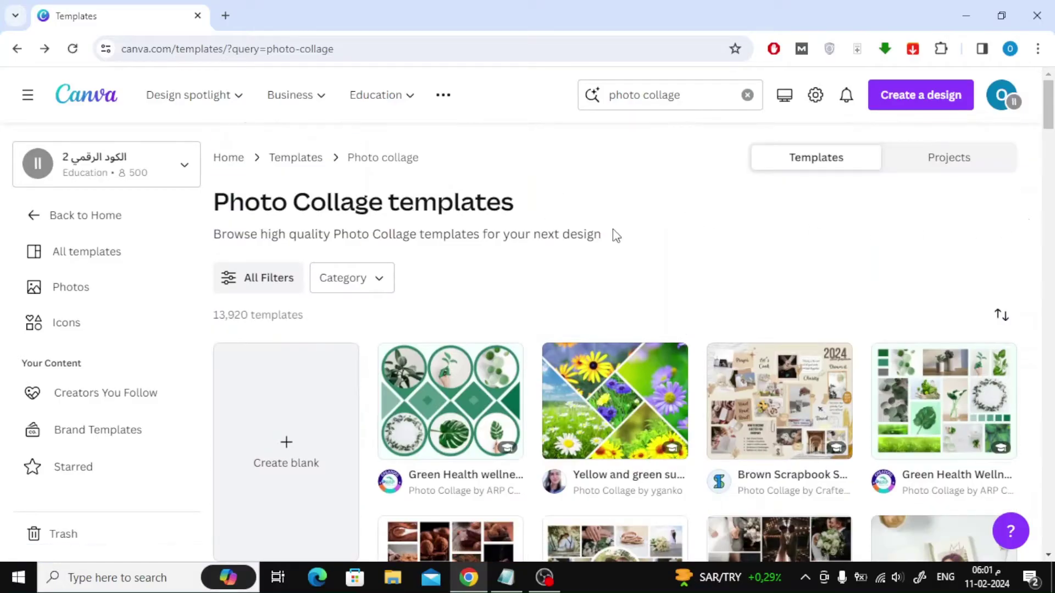
scroll(488, 250, down, 2)
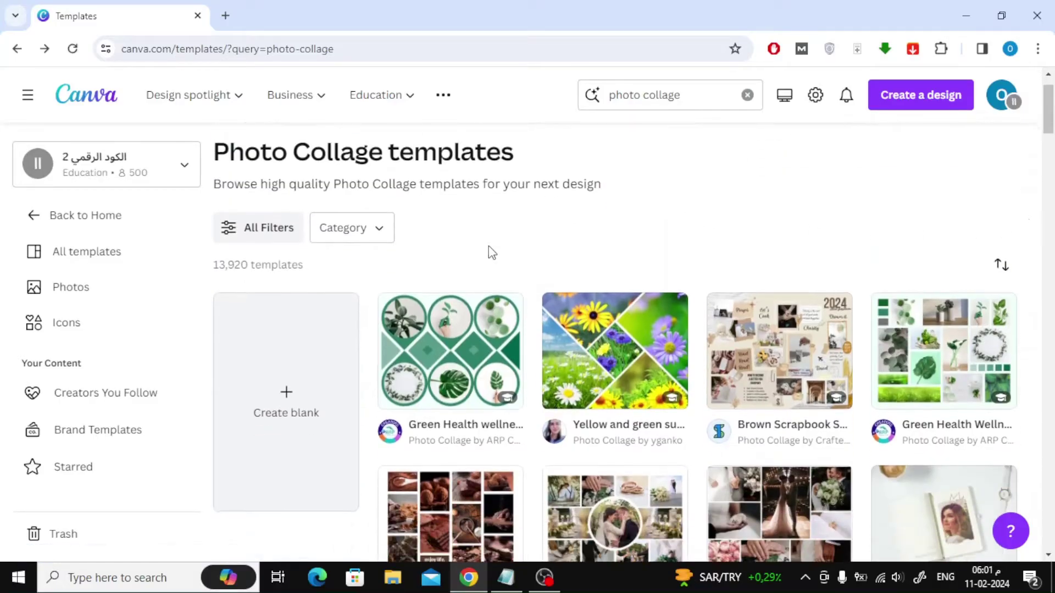
click(285, 306)
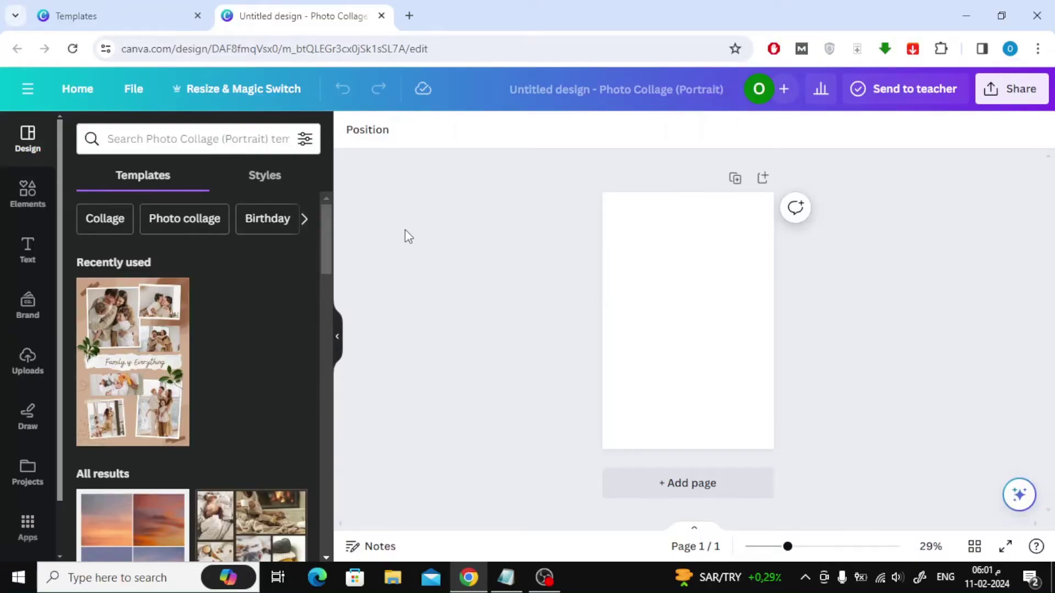
Show every grid layout from the Grids section of Elements.
click(37, 199)
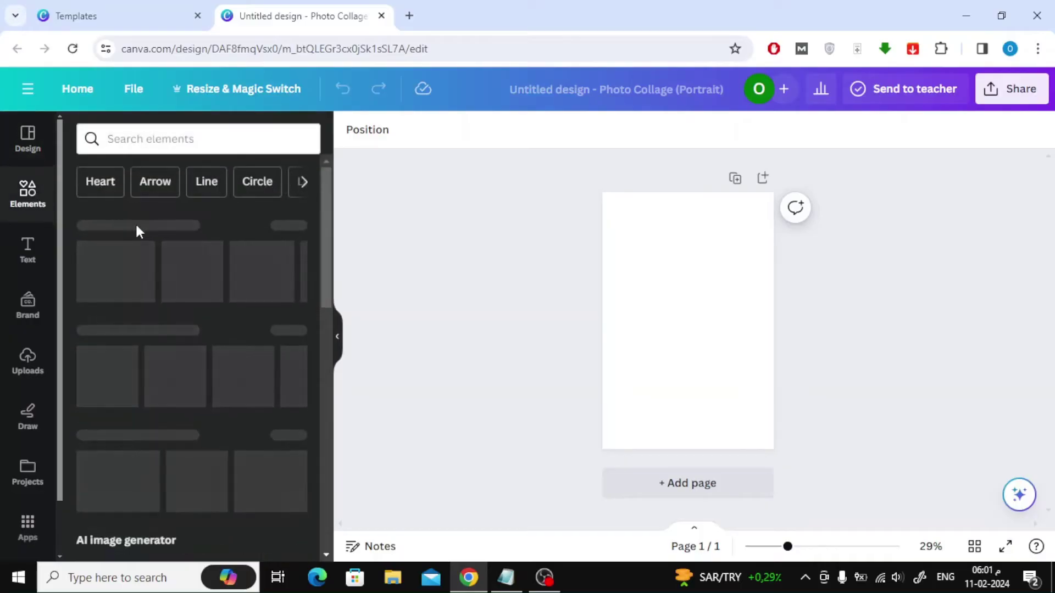
scroll(303, 235, down, 5)
scroll(304, 241, down, 13)
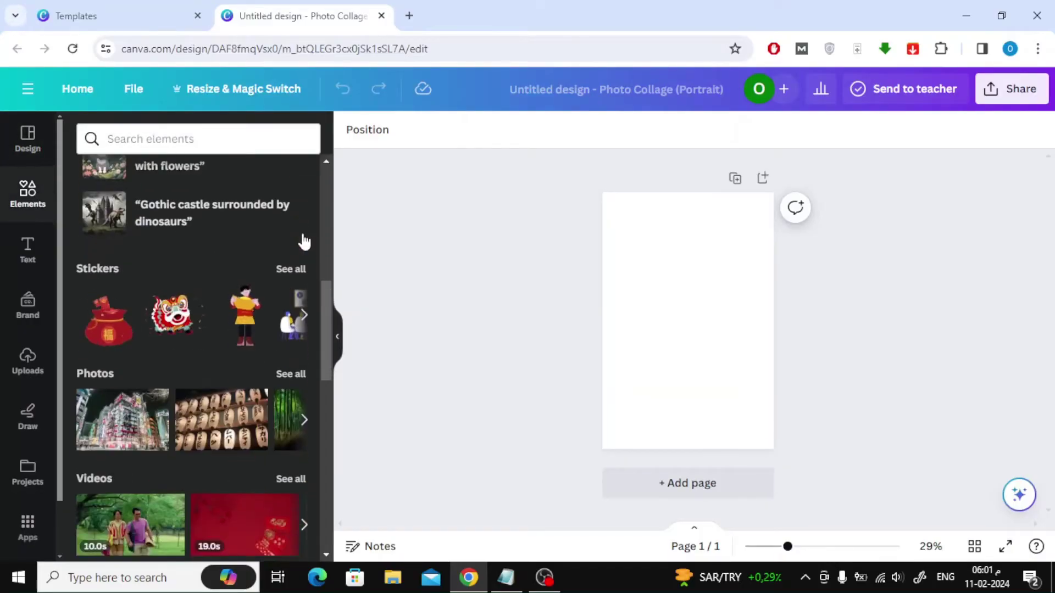
scroll(304, 241, down, 5)
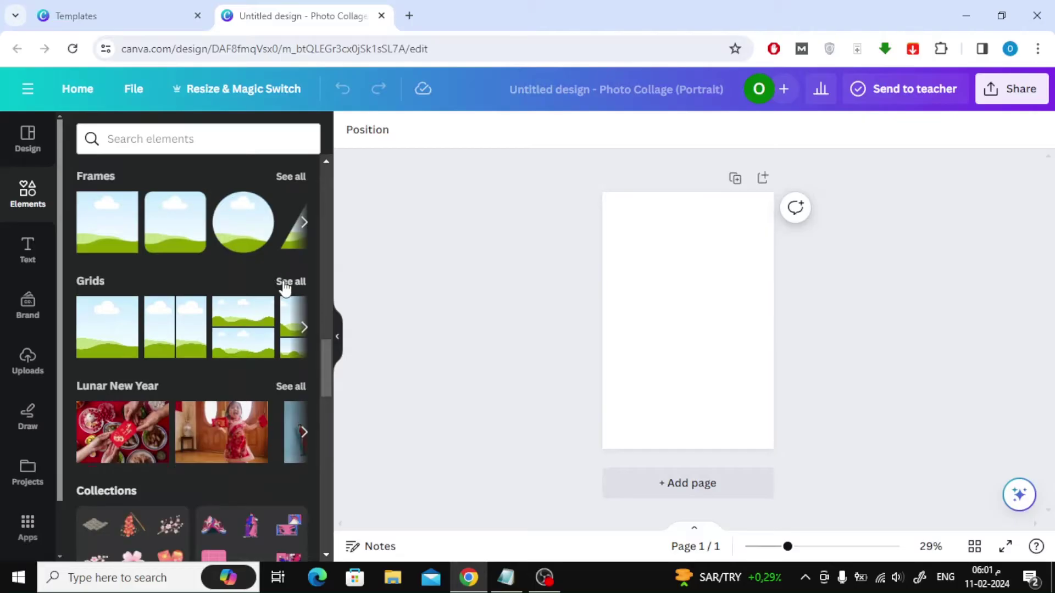
click(283, 282)
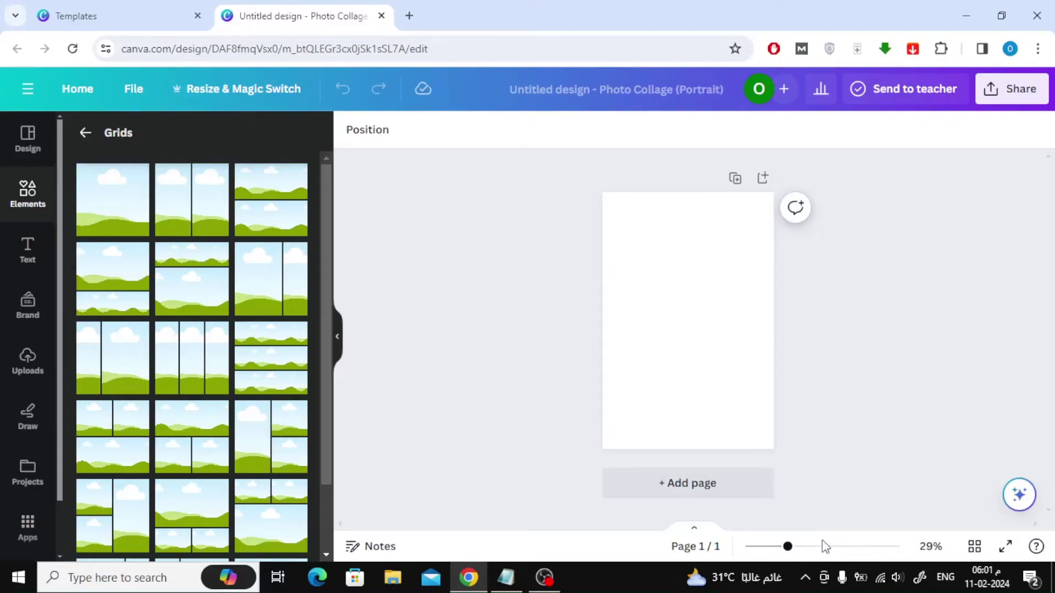
At 47% zoom, place a two-over-one grid at about 11.7 by 16 in the top-left corner.
click(806, 546)
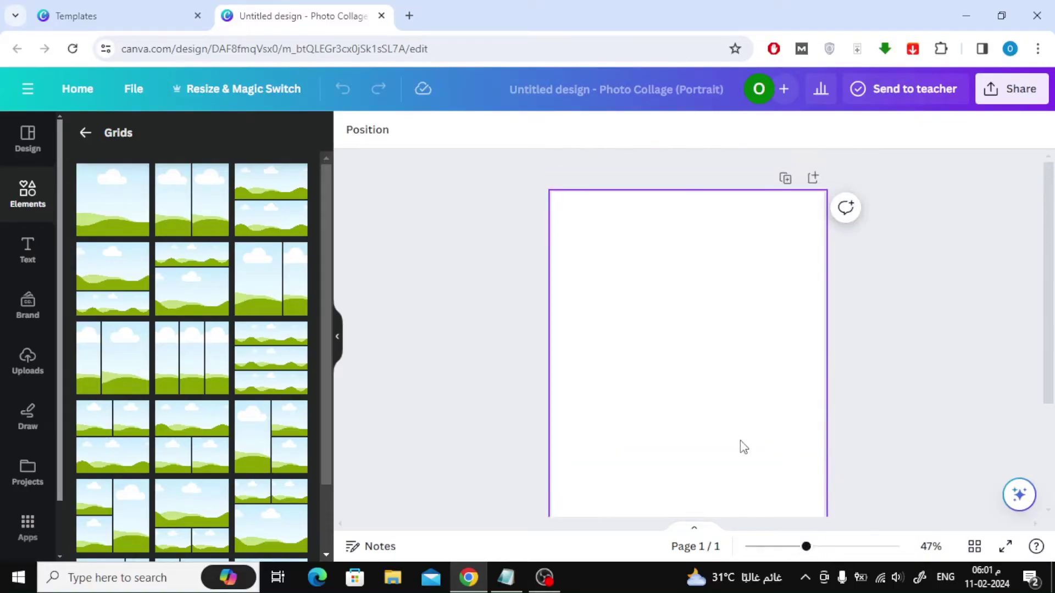
scroll(140, 312, down, 2)
click(117, 348)
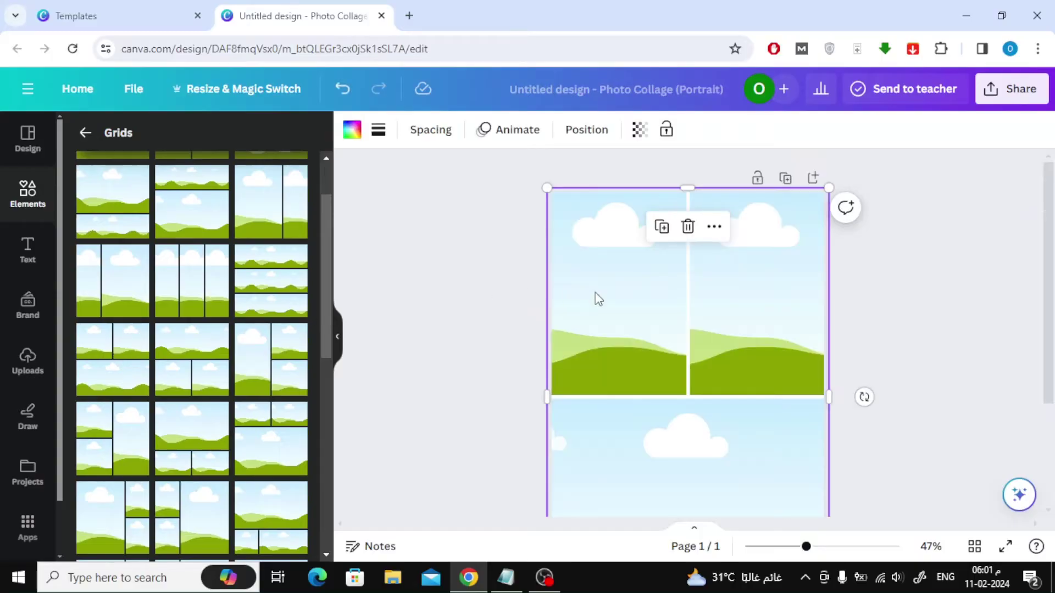
drag(829, 188, 726, 327)
drag(695, 373, 710, 259)
scroll(789, 268, down, 3)
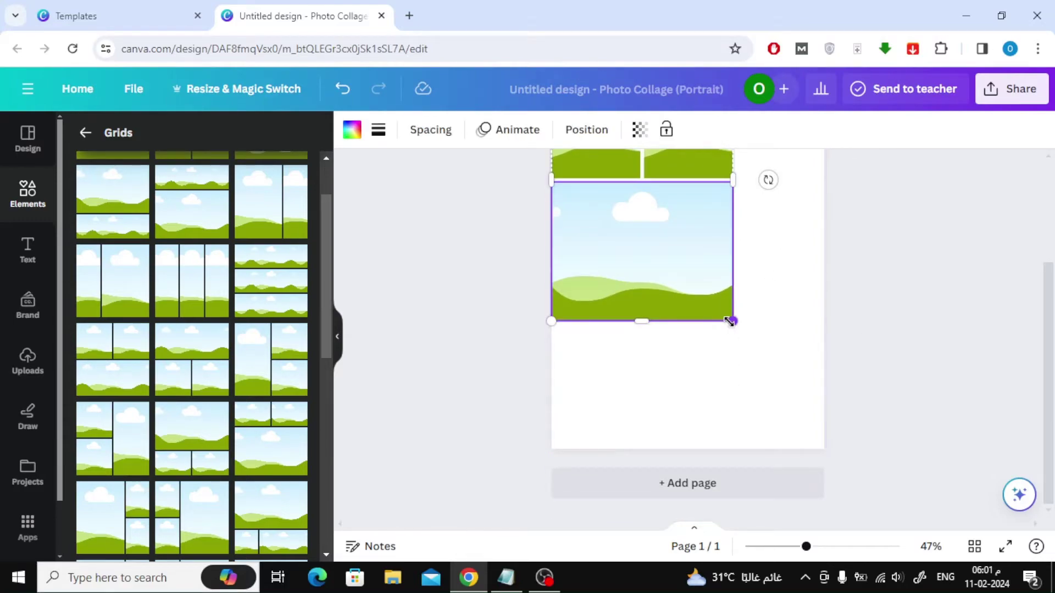
drag(731, 319, 707, 257)
scroll(752, 348, up, 3)
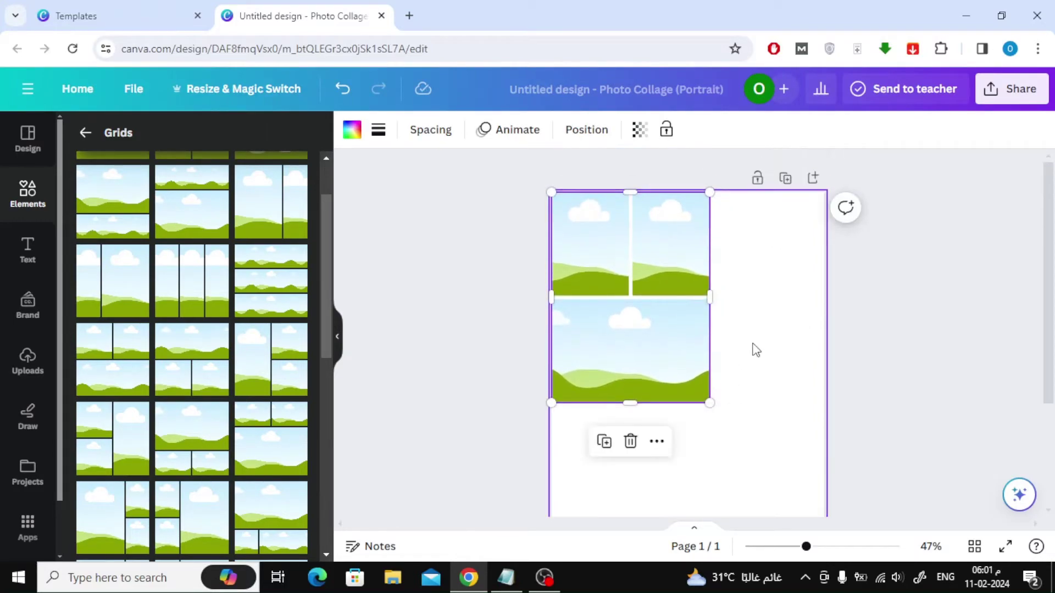
click(752, 348)
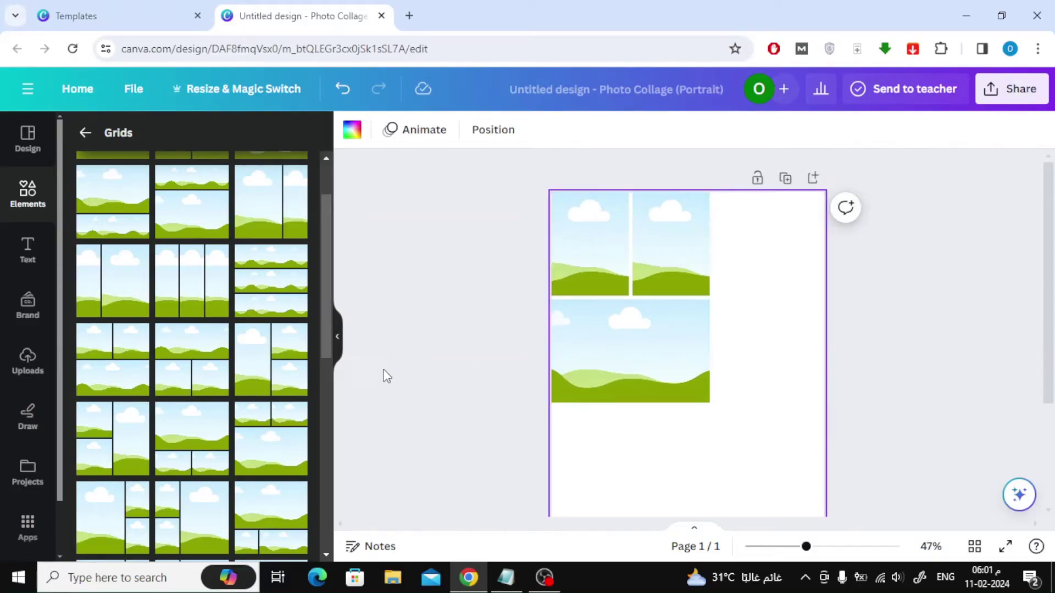
Add a second grid, shrink it and move it to the top edge beside the first grid.
click(187, 380)
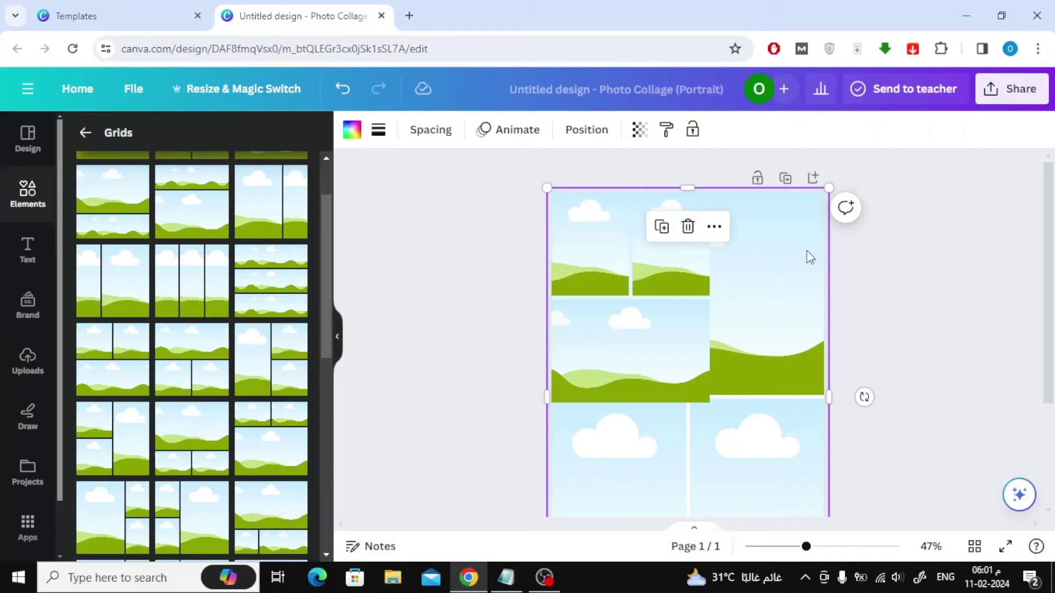
drag(828, 188, 828, 231)
scroll(736, 396, down, 2)
scroll(842, 384, up, 2)
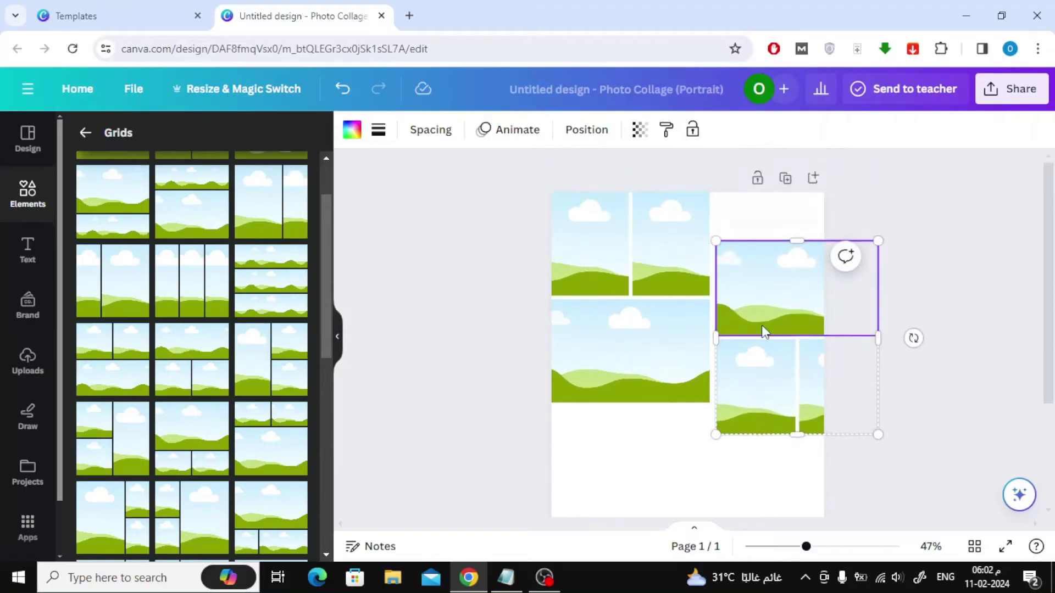
drag(764, 331, 751, 261)
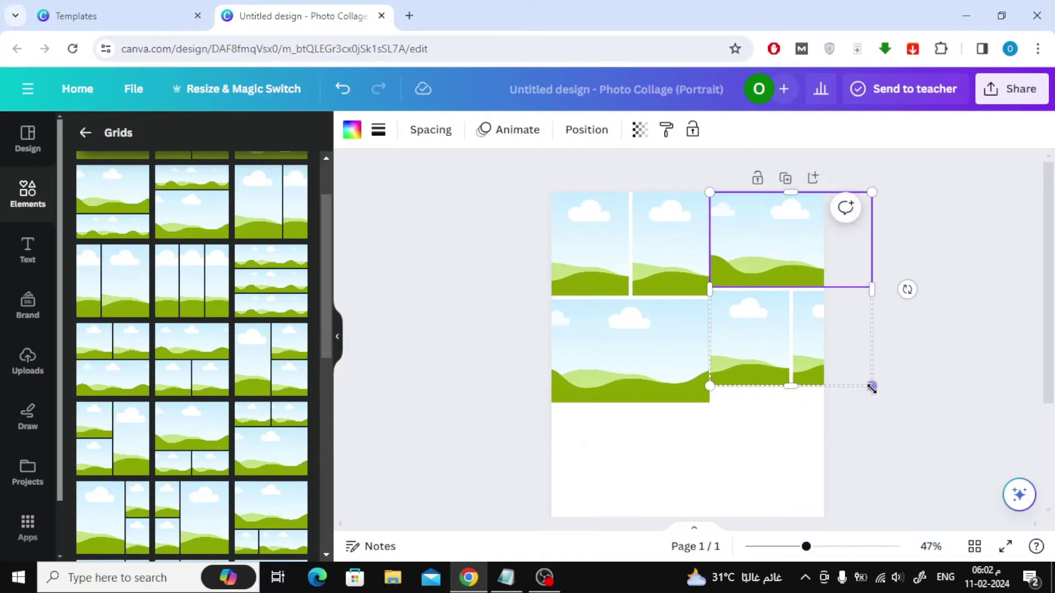
drag(872, 387, 824, 357)
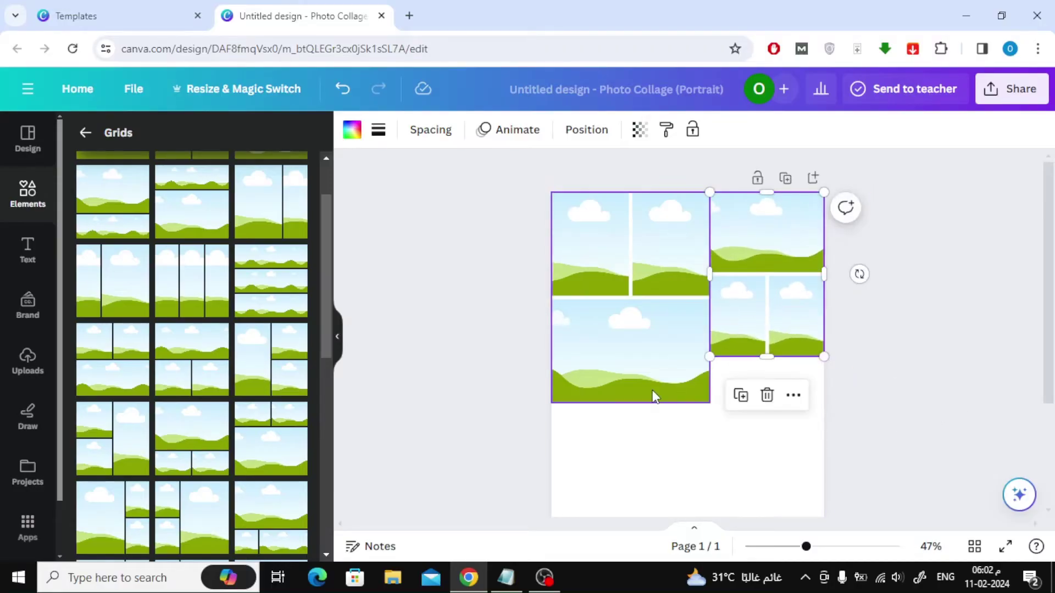
Adjust both grids' sizes until the second grid matches the first grid's height.
click(653, 396)
drag(709, 403, 695, 381)
click(739, 340)
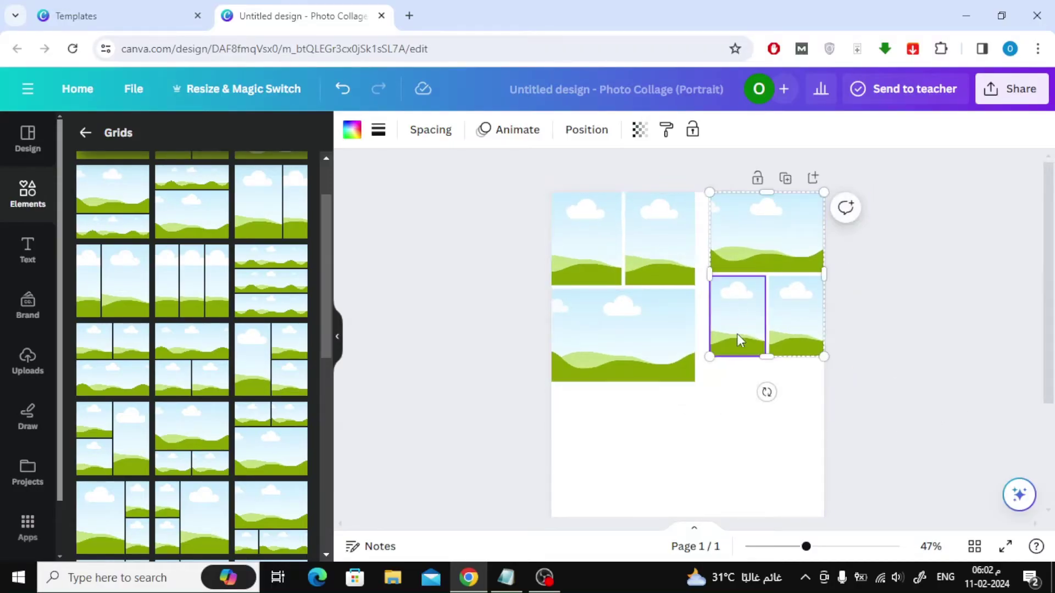
click(725, 423)
click(753, 250)
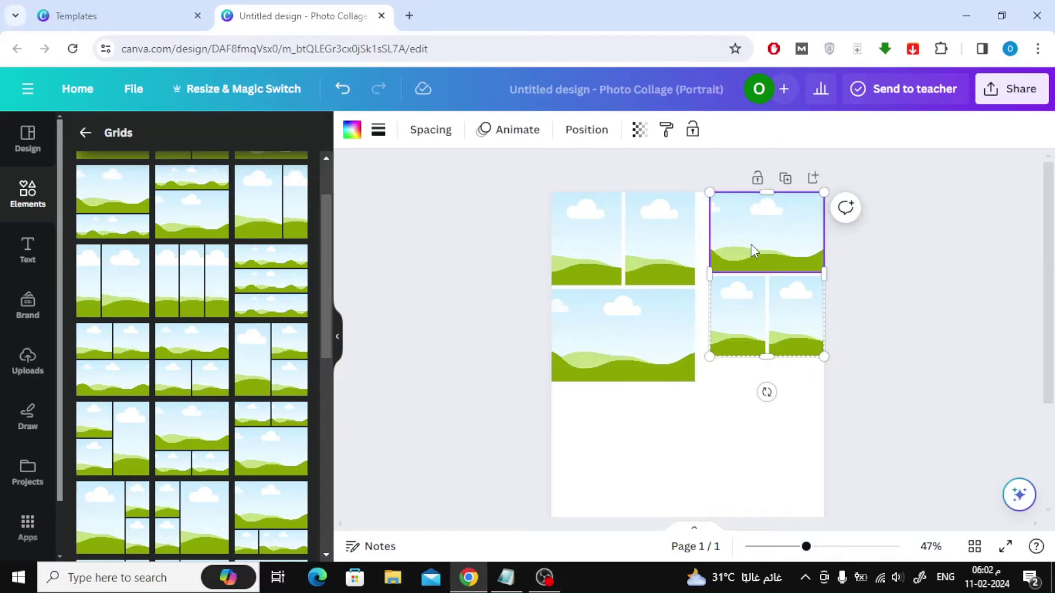
drag(709, 358, 694, 379)
click(628, 443)
click(745, 247)
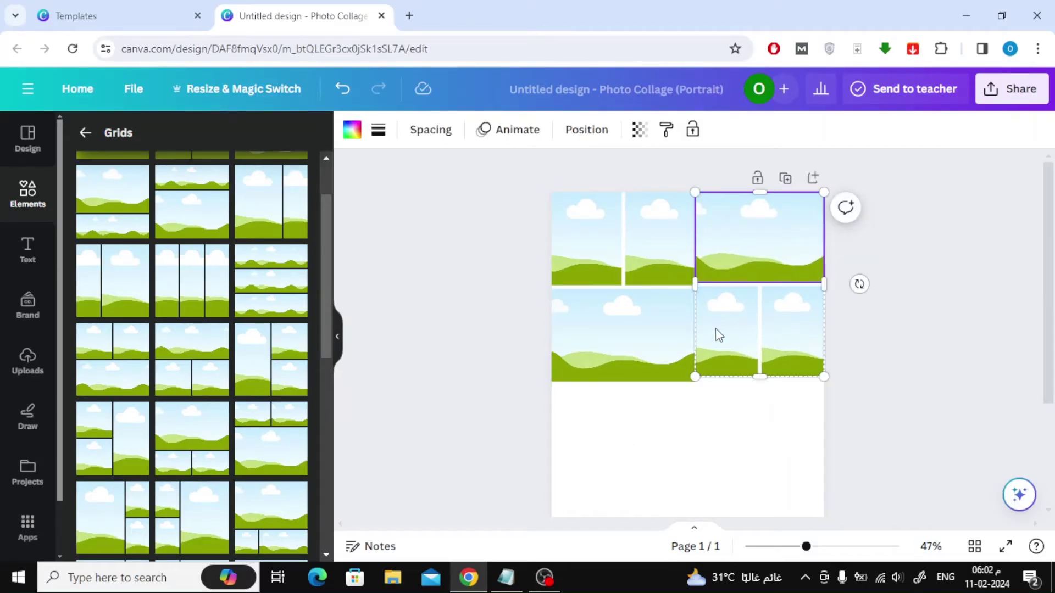
drag(694, 377, 700, 371)
click(661, 442)
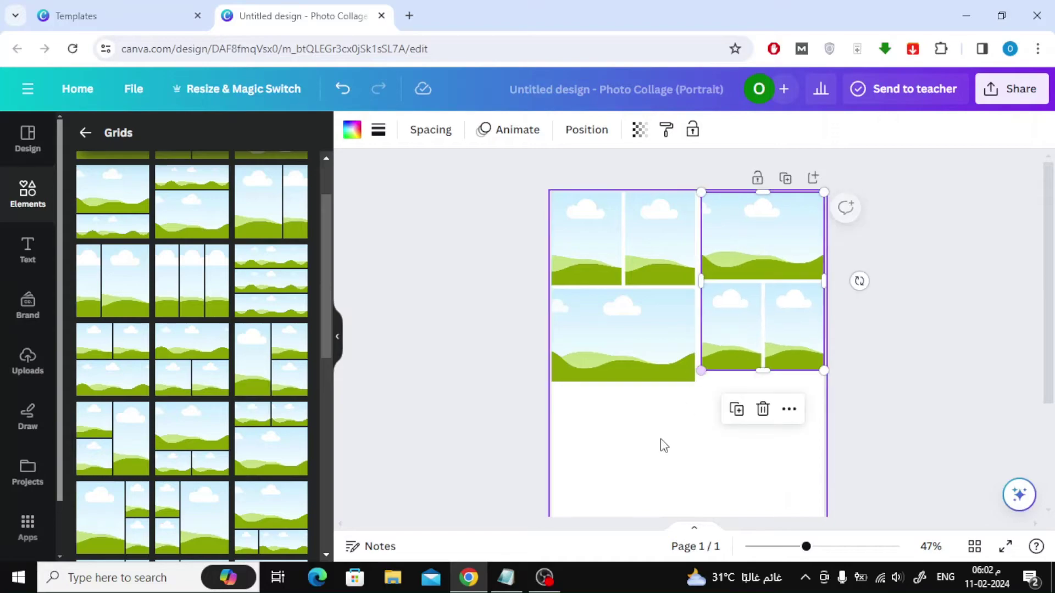
scroll(624, 439, down, 1)
Add a third grid, shrink it and place it below the first grid on the left.
scroll(623, 438, down, 2)
scroll(207, 398, down, 3)
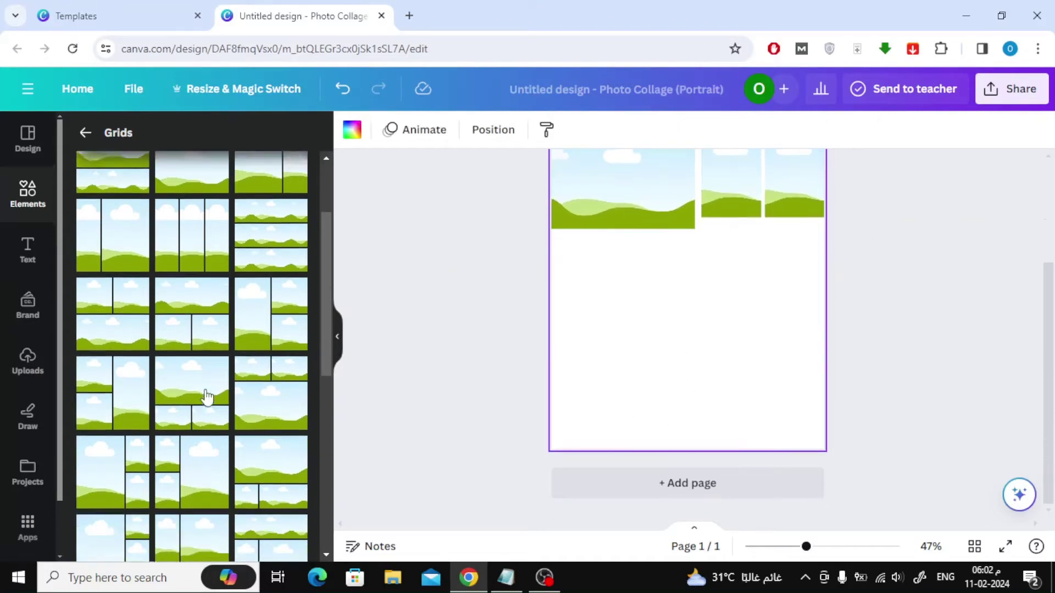
drag(192, 434, 720, 450)
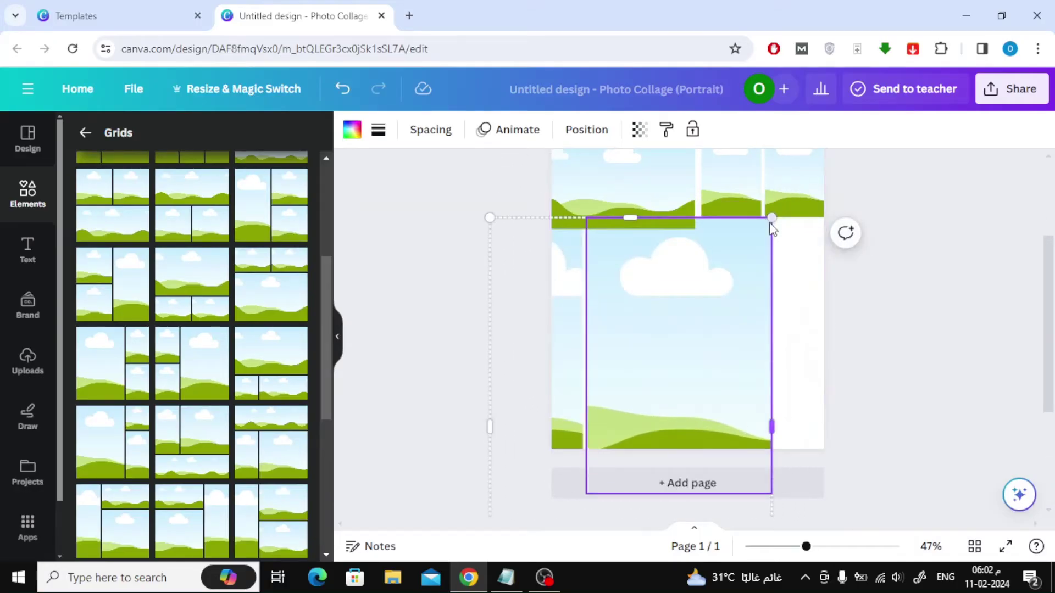
drag(770, 217, 743, 282)
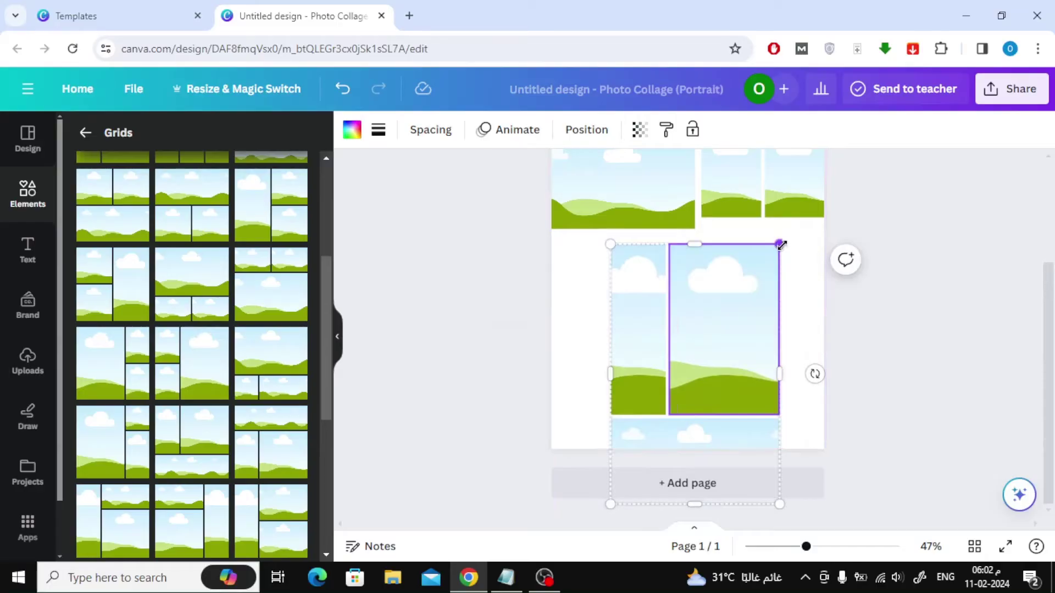
drag(778, 243, 749, 278)
drag(699, 314, 653, 293)
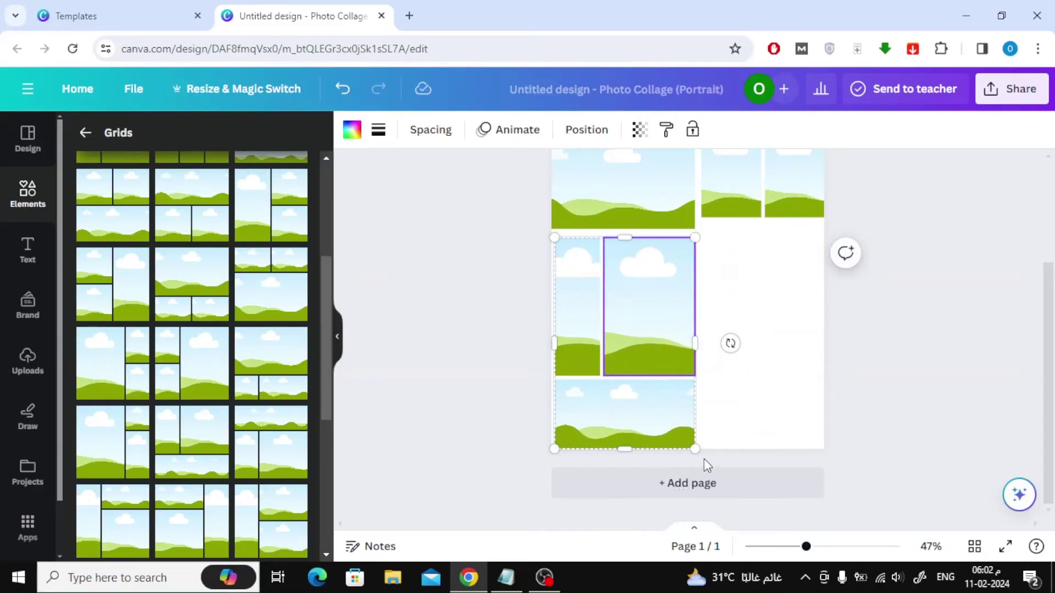
Add a three-over-one grid, shrink it and line it up under the top-right grid.
scroll(229, 368, down, 5)
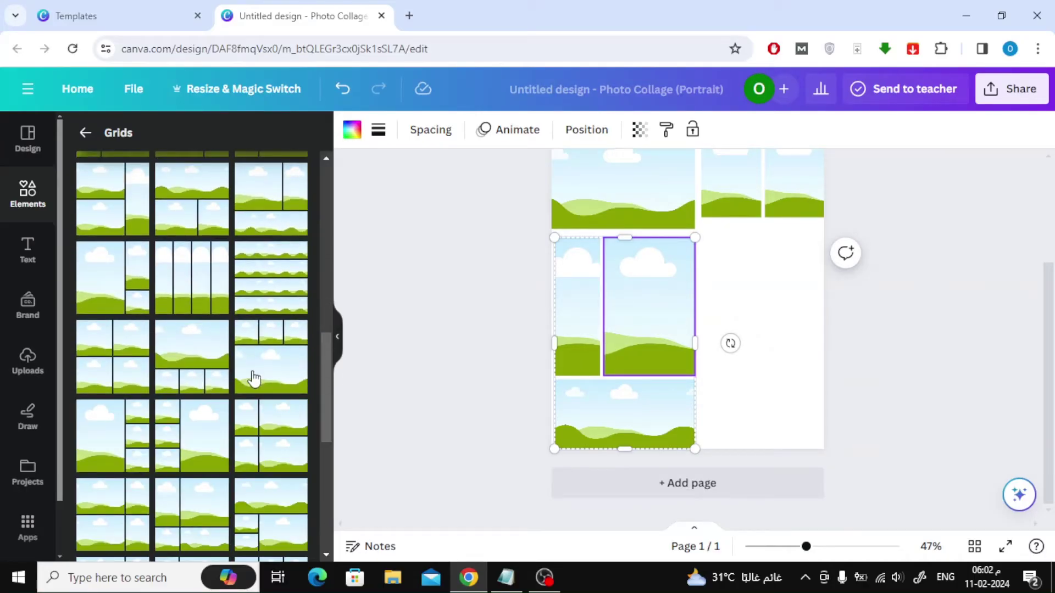
click(261, 379)
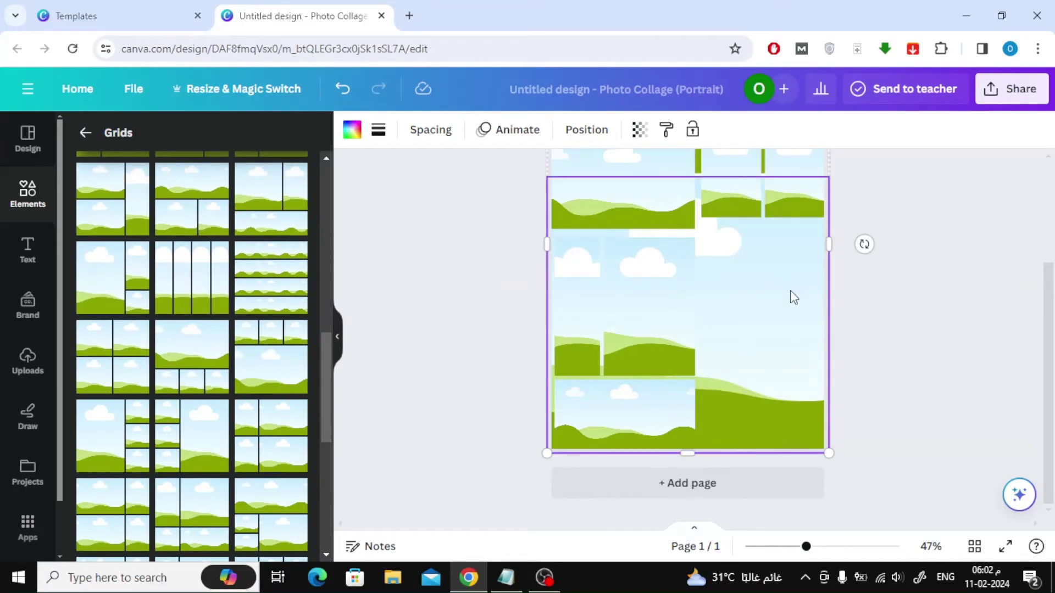
drag(791, 296, 780, 399)
drag(797, 213, 675, 380)
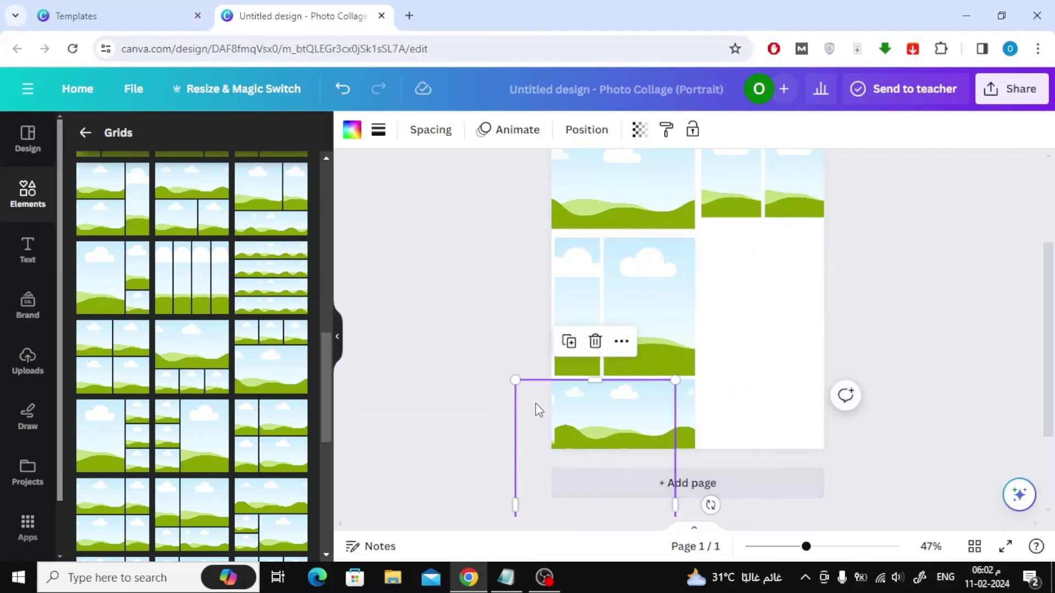
drag(538, 410, 710, 258)
drag(845, 227, 805, 264)
drag(766, 368, 770, 350)
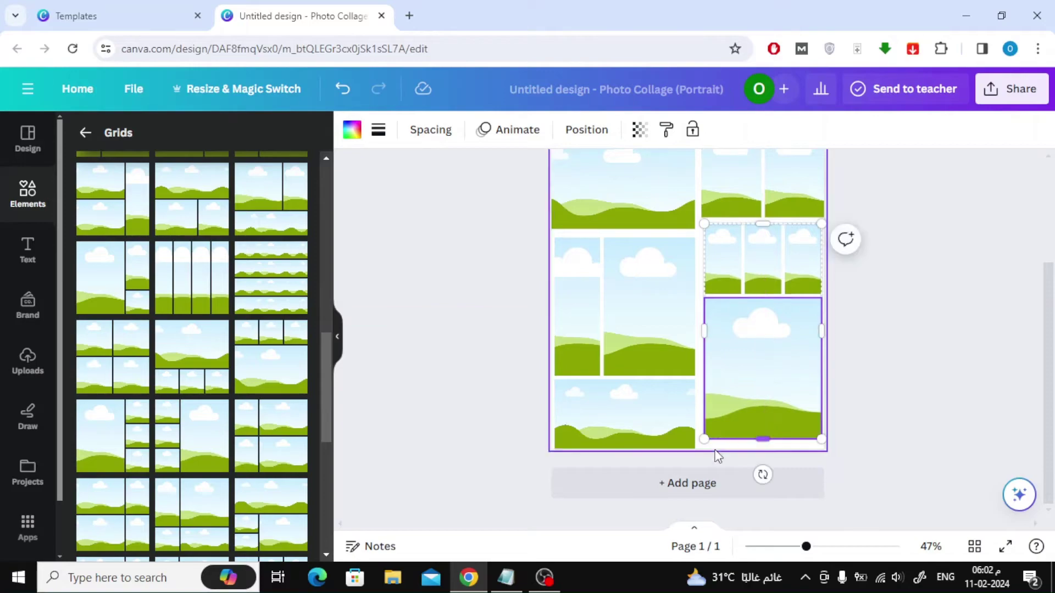
Stretch the lower-right grid to the page bottom, then show Elements photo results for 'Tokyo'.
drag(704, 441, 704, 448)
click(936, 333)
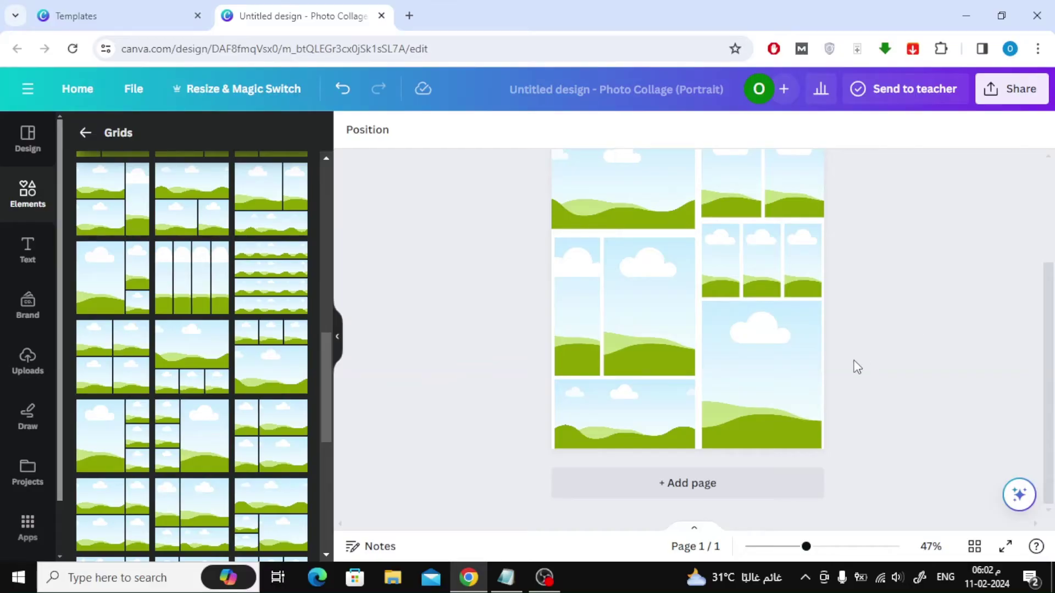
scroll(857, 367, up, 3)
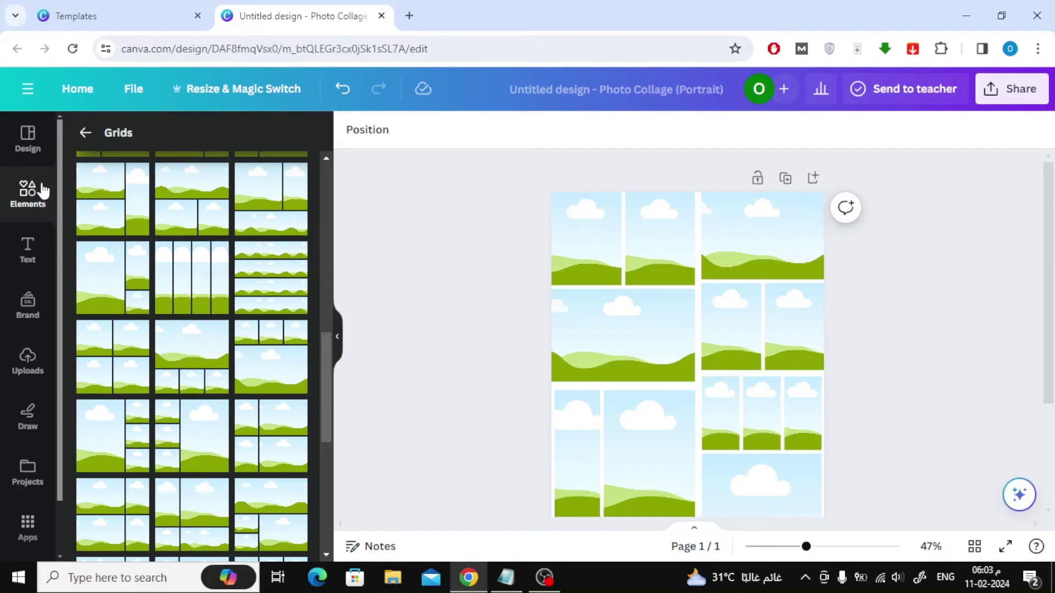
click(86, 132)
click(206, 145)
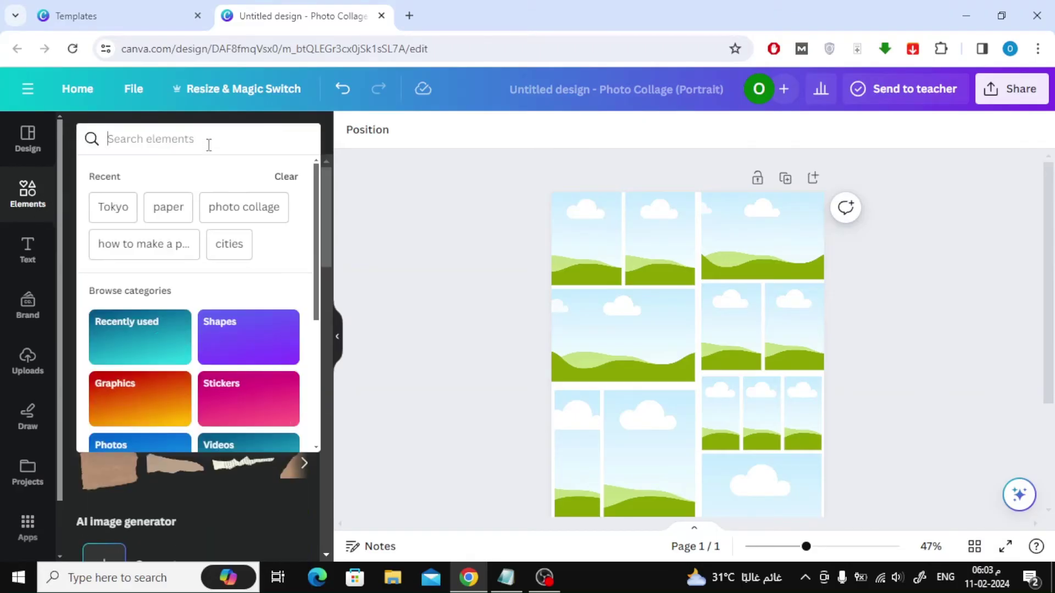
click(117, 207)
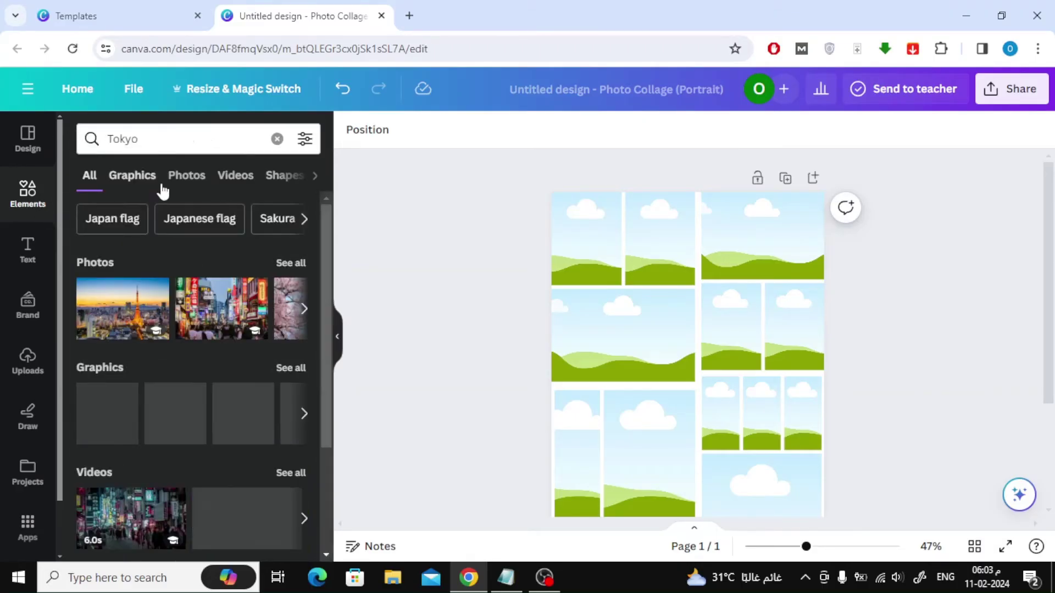
click(190, 185)
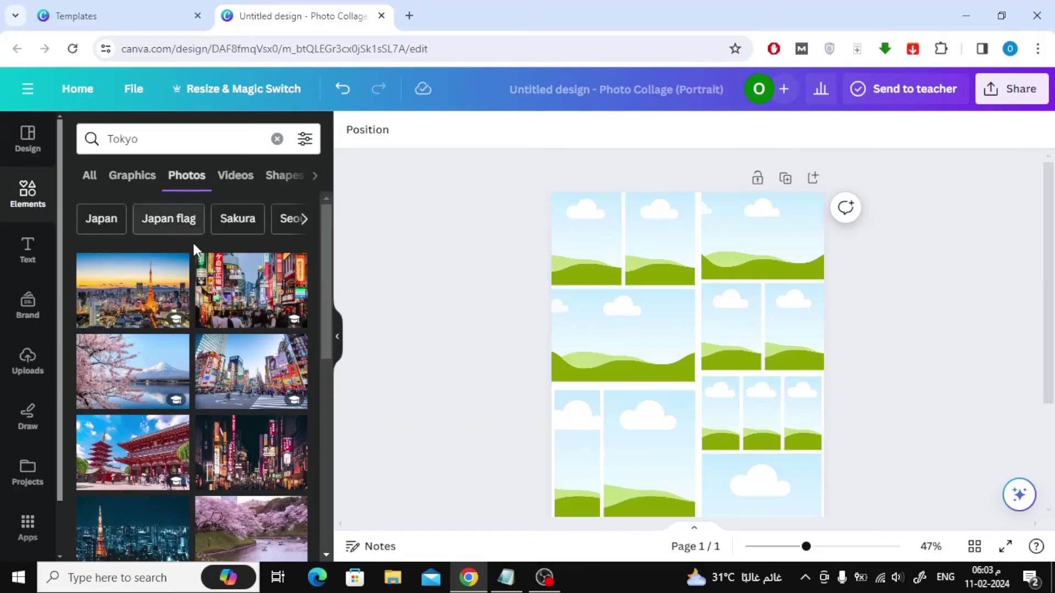
Drop the Tokyo Tower, busy street, street-crossing and red temple photos into the upper frames.
drag(120, 290, 563, 240)
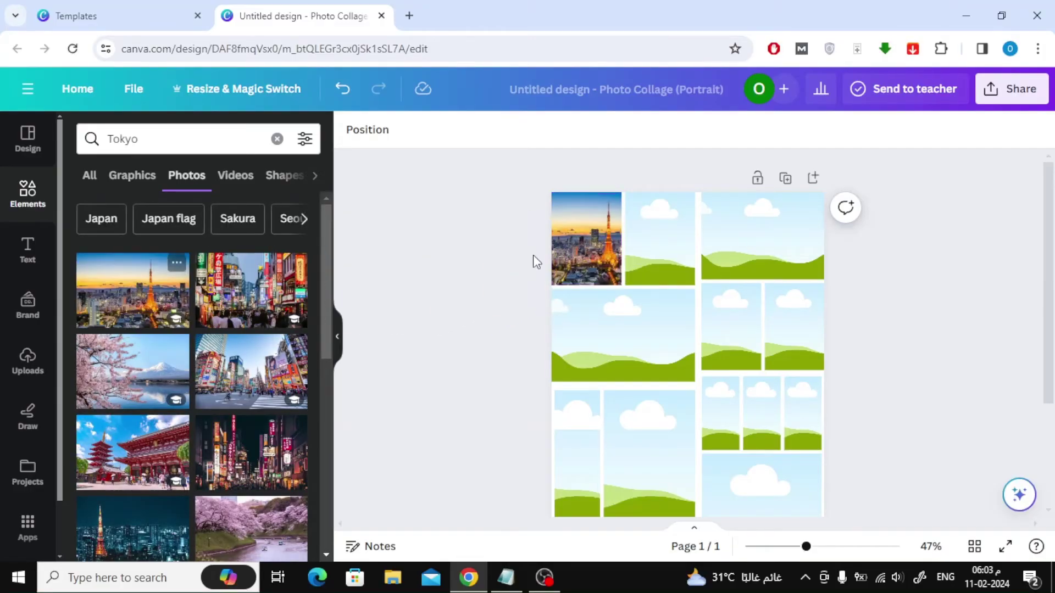
drag(238, 301, 621, 249)
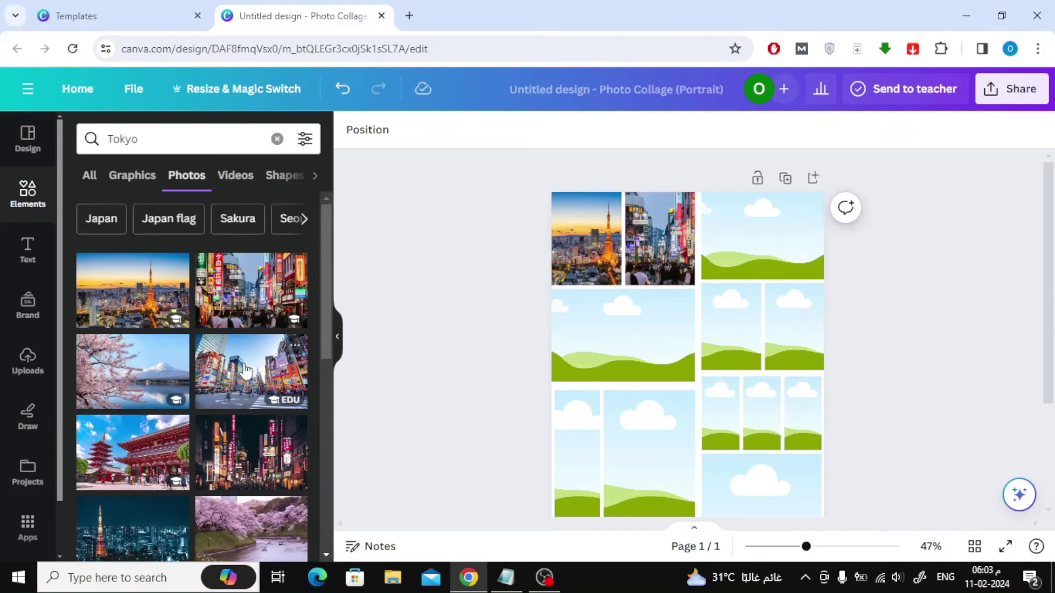
drag(242, 369, 762, 237)
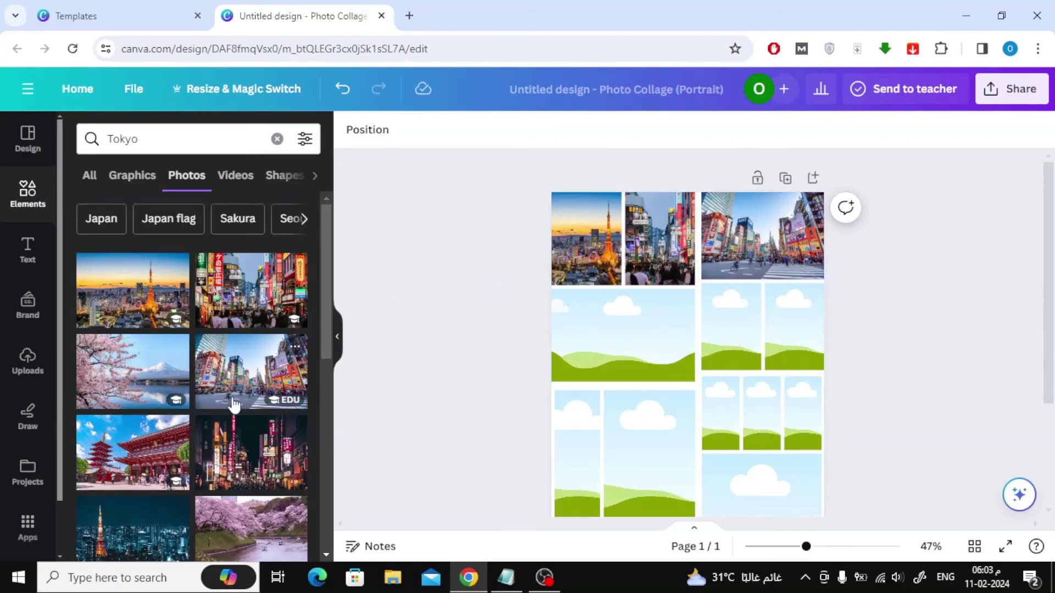
drag(183, 431, 572, 324)
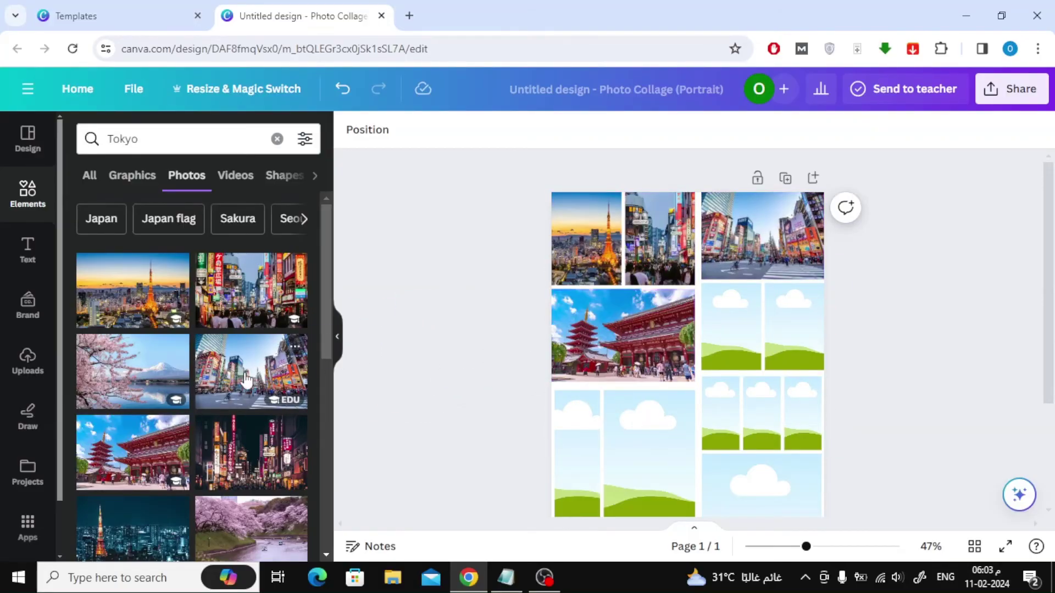
drag(246, 380, 729, 338)
scroll(871, 296, down, 2)
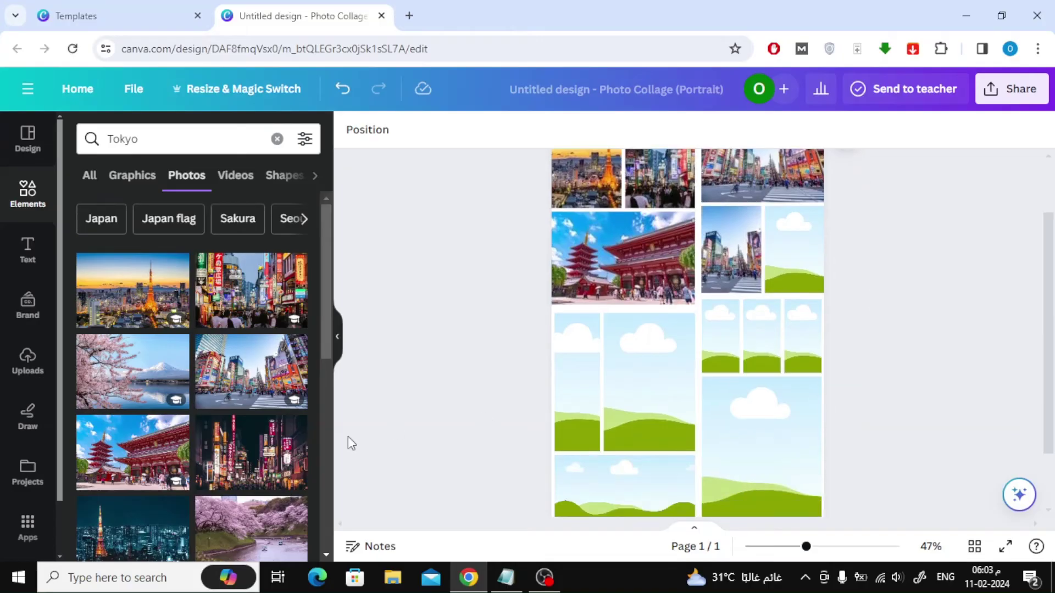
drag(360, 418, 794, 249)
scroll(173, 375, down, 2)
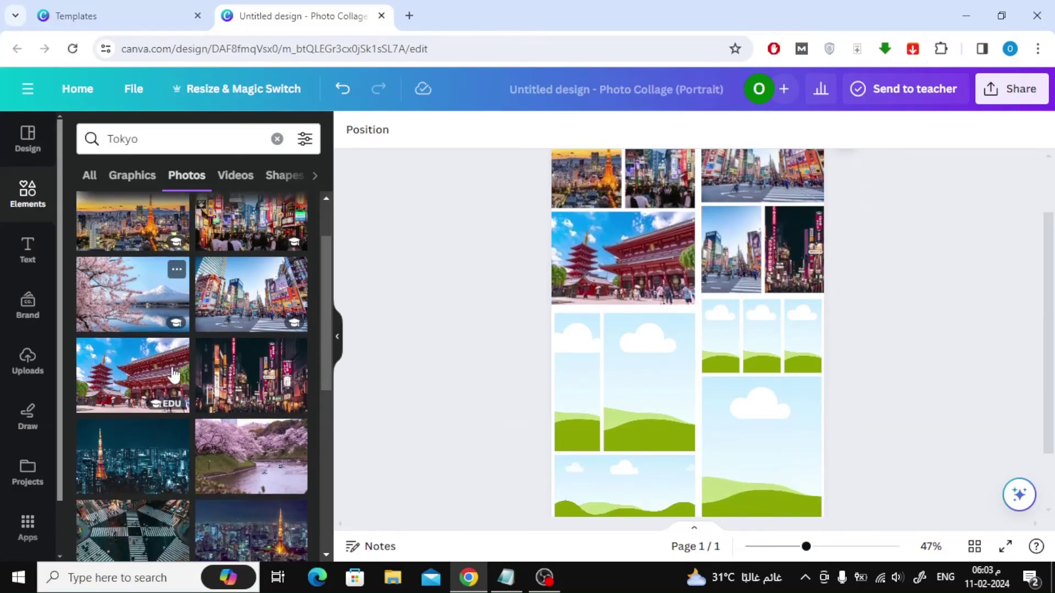
Put the night Tokyo Tower photo in the tall left frame, plus pagoda and sunset photos in small frames.
drag(134, 447, 577, 379)
scroll(205, 381, down, 2)
drag(205, 381, 616, 361)
scroll(236, 371, down, 4)
drag(165, 319, 742, 419)
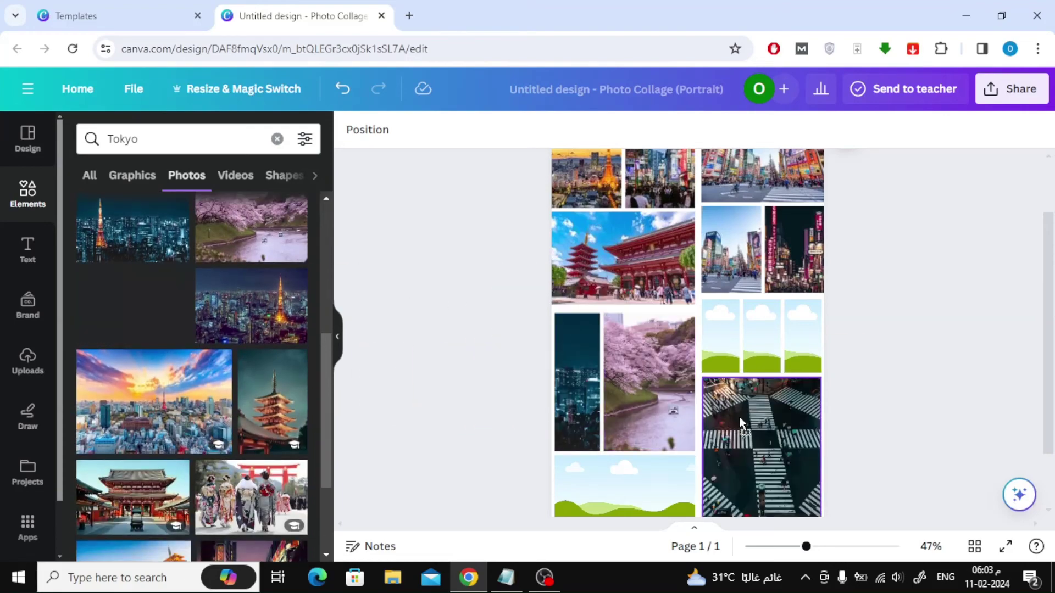
drag(429, 384, 725, 355)
drag(155, 399, 762, 337)
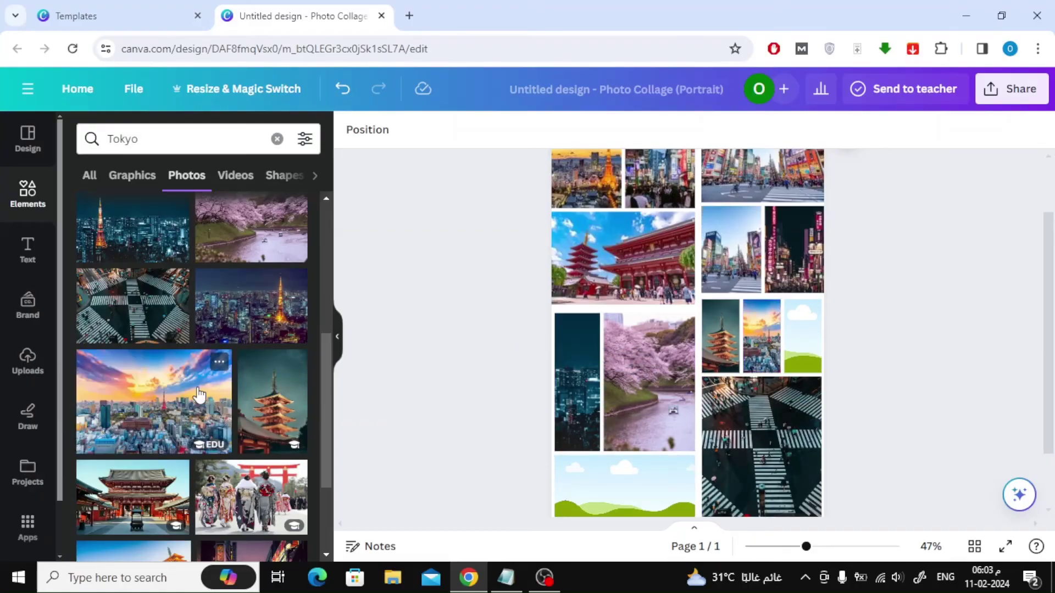
Fill the last empty frames with more Tokyo photos from the search results.
scroll(164, 352, down, 4)
drag(132, 352, 802, 336)
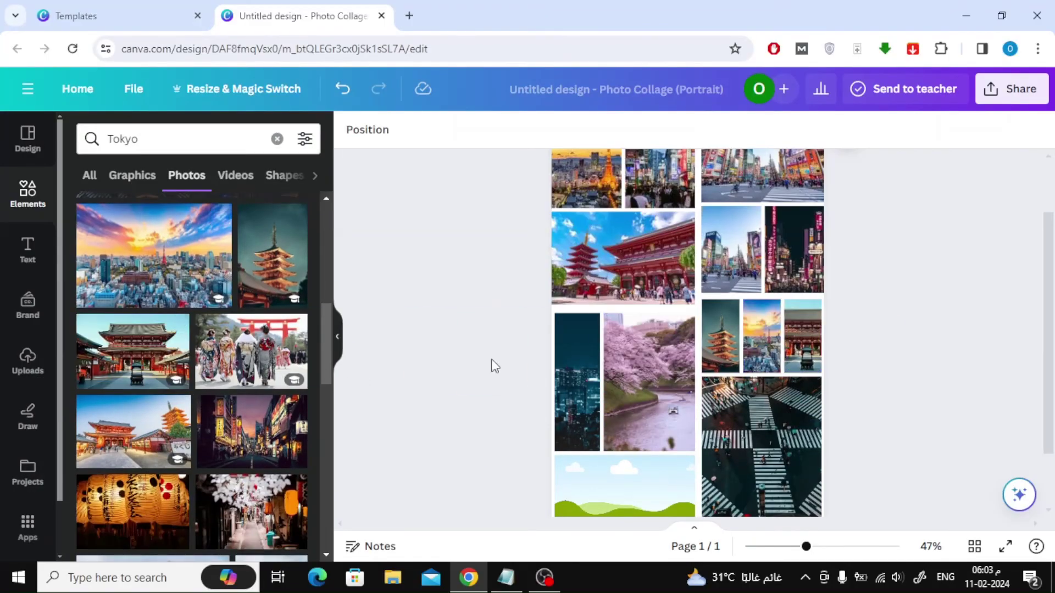
scroll(301, 354, down, 4)
scroll(838, 341, down, 3)
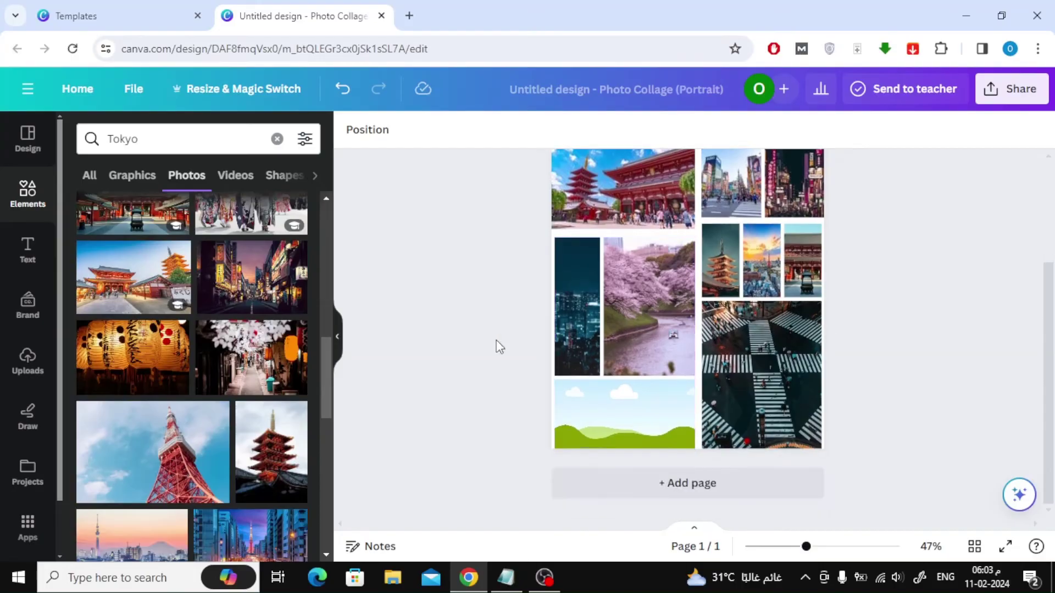
scroll(218, 432, down, 4)
drag(247, 393, 601, 413)
scroll(1018, 360, up, 5)
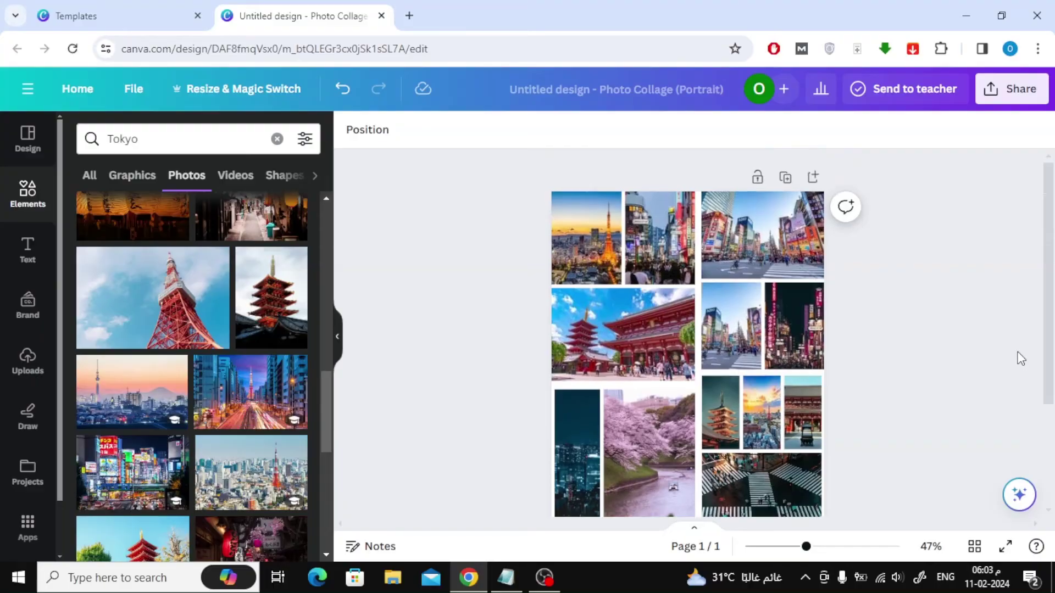
scroll(1021, 358, down, 3)
scroll(1021, 358, down, 3)
scroll(1020, 358, up, 5)
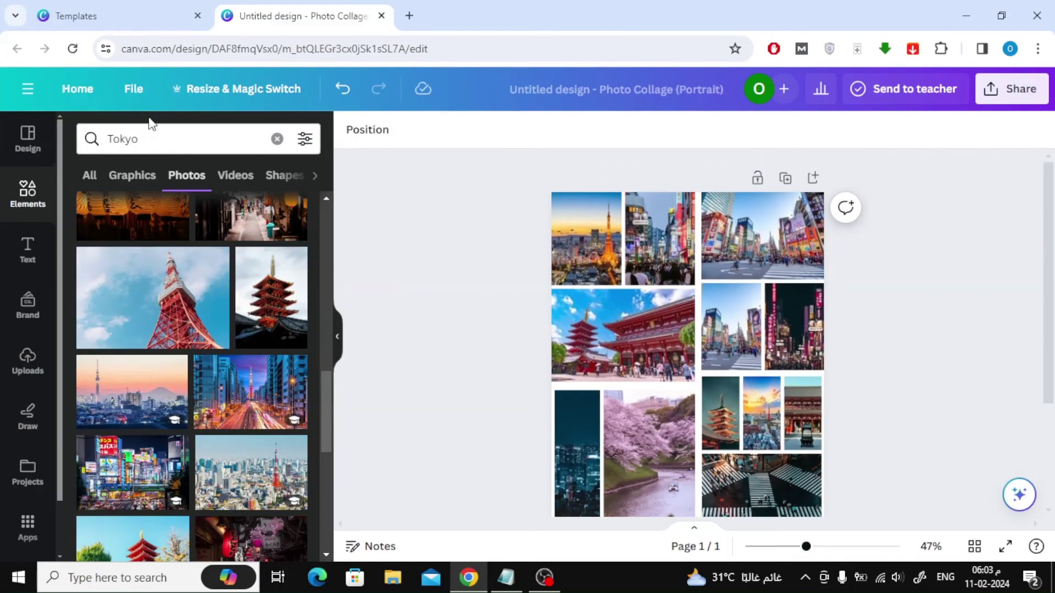
Search Elements for 'paper', try a red paper heart on the collage, then delete it.
click(277, 139)
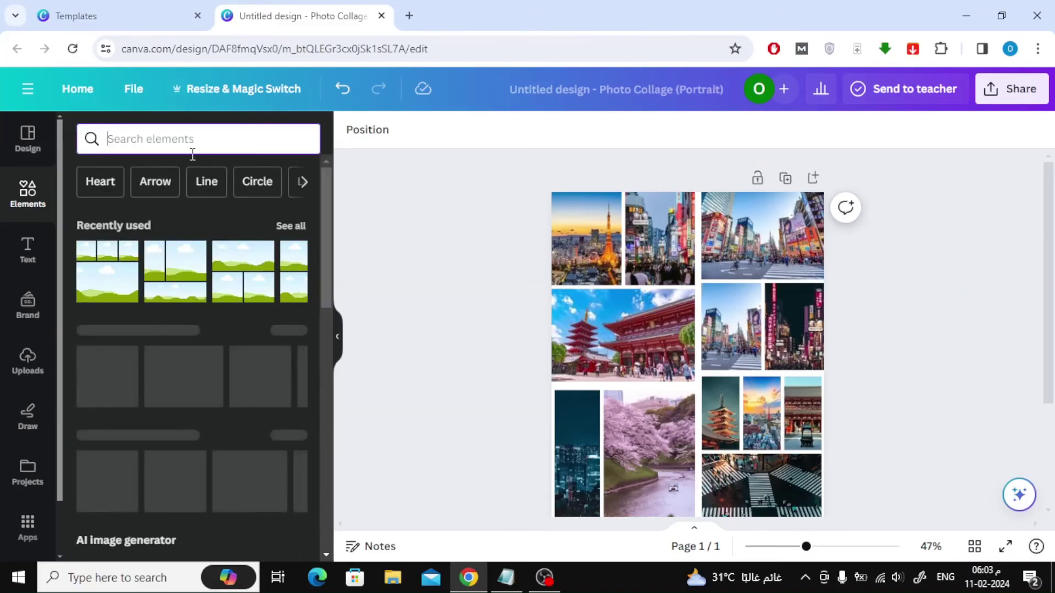
text(paper)
key(Return)
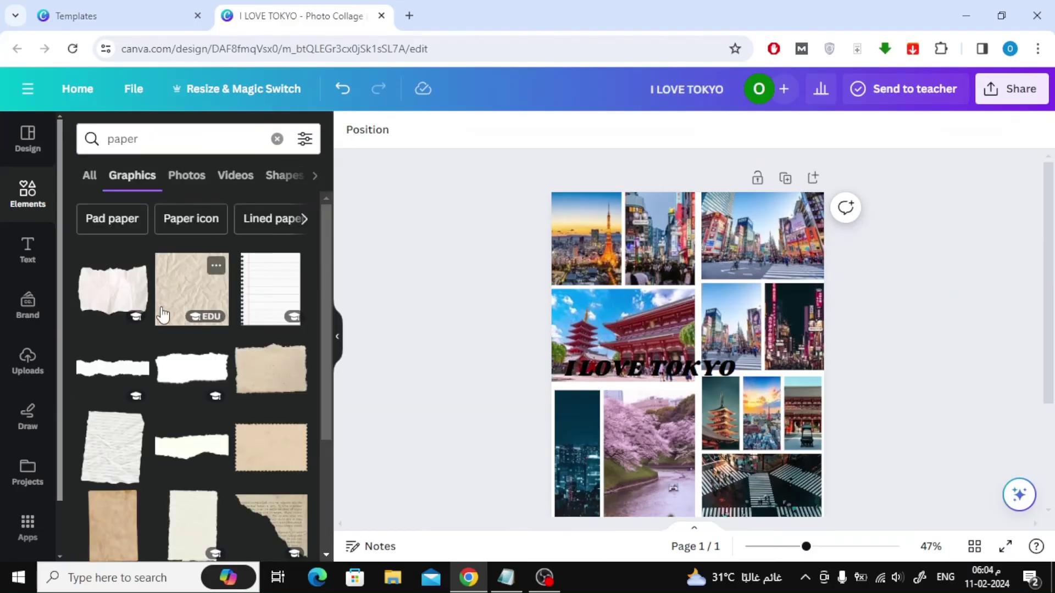
scroll(162, 314, down, 10)
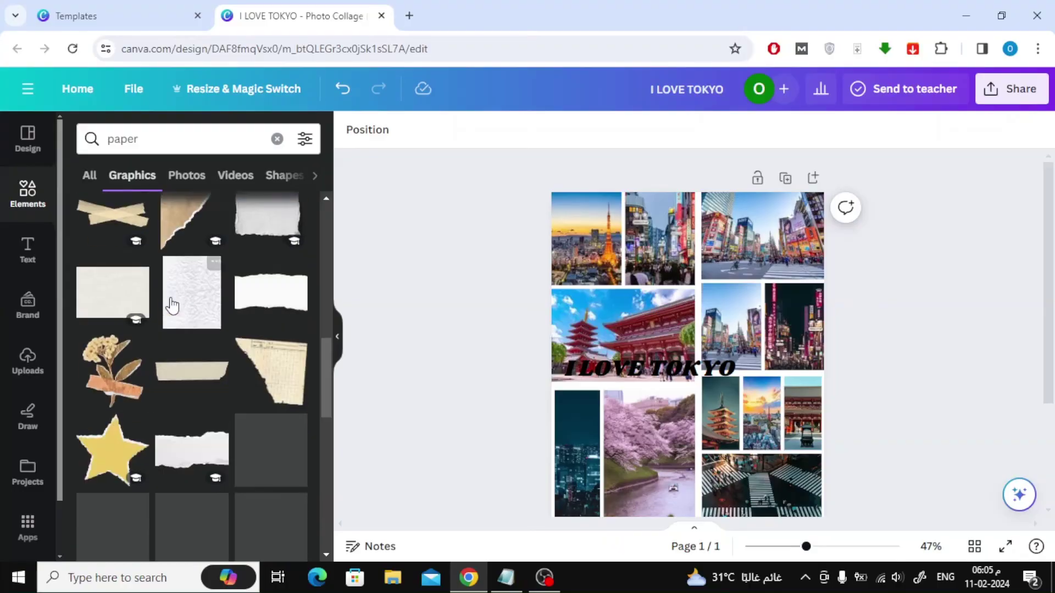
scroll(172, 306, down, 1)
scroll(172, 305, down, 4)
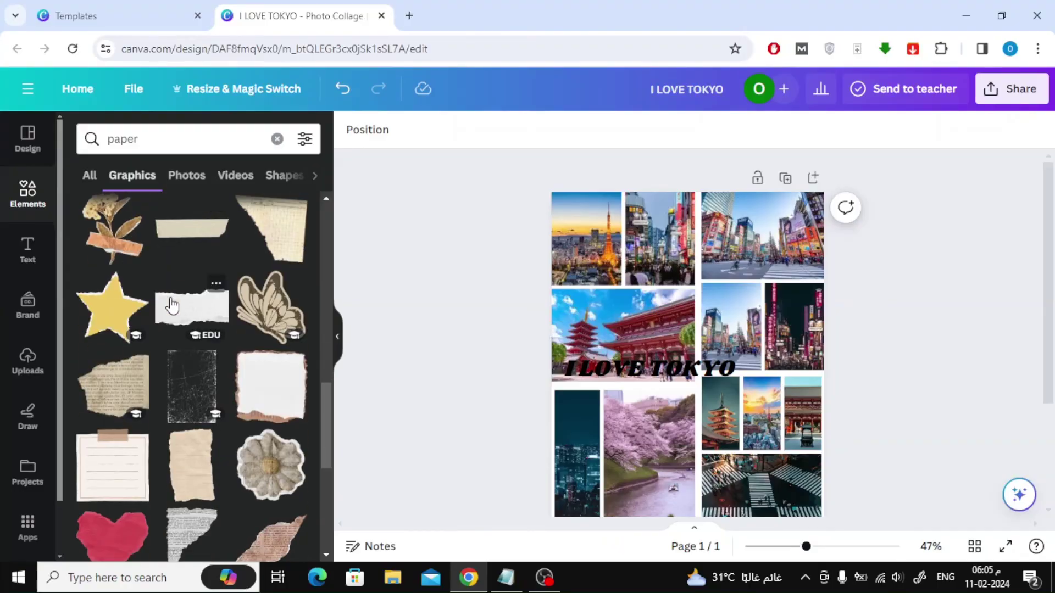
drag(137, 366, 669, 363)
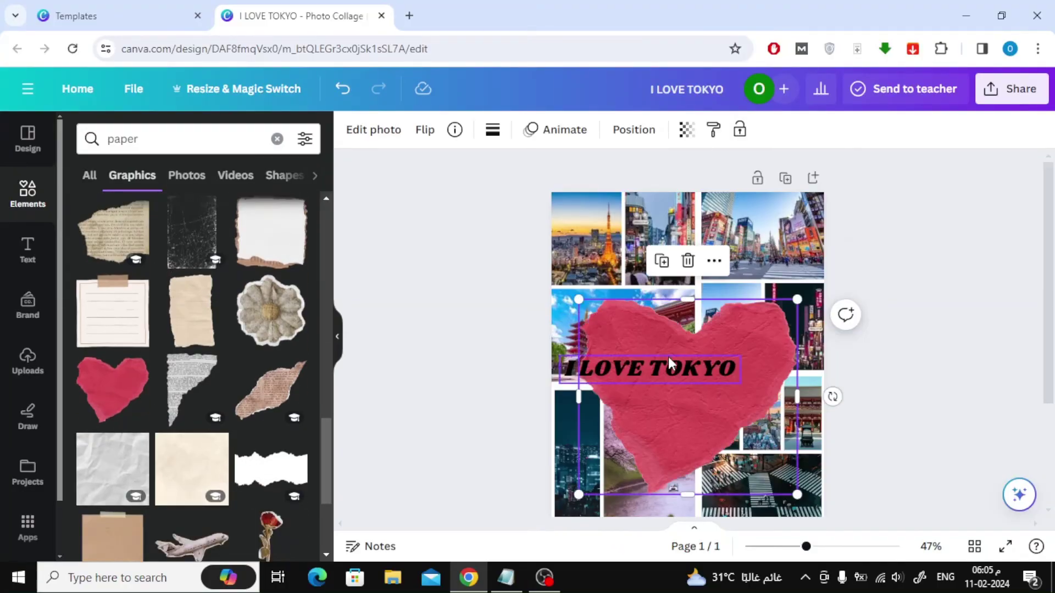
key(Delete)
scroll(192, 357, down, 5)
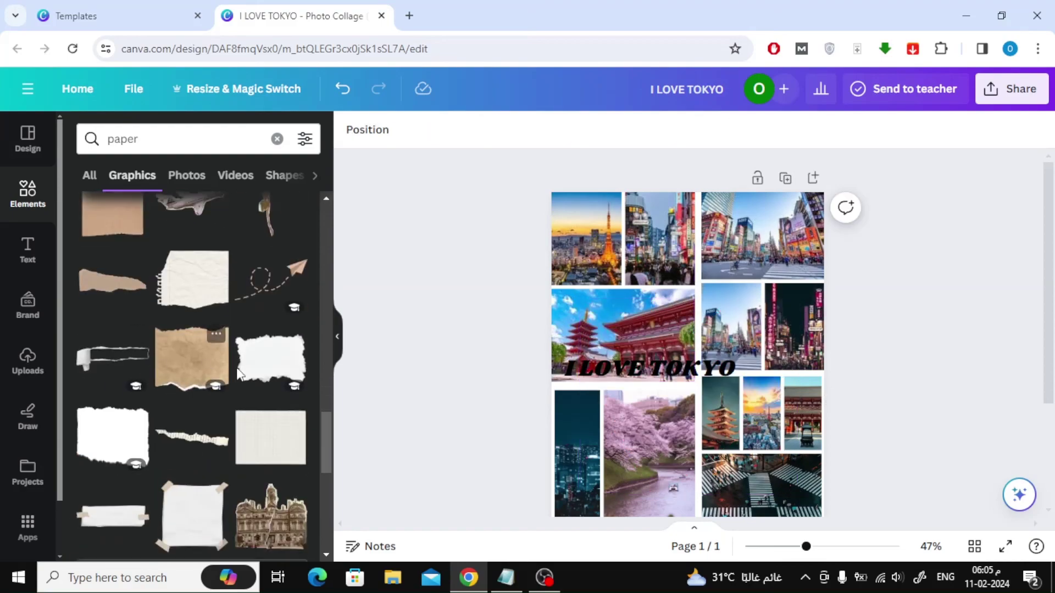
Place the white torn-paper strip behind the I LOVE TOKYO title and resize it to fit.
drag(271, 360, 793, 330)
drag(742, 384, 703, 365)
click(714, 418)
drag(695, 295, 694, 326)
drag(800, 444, 797, 387)
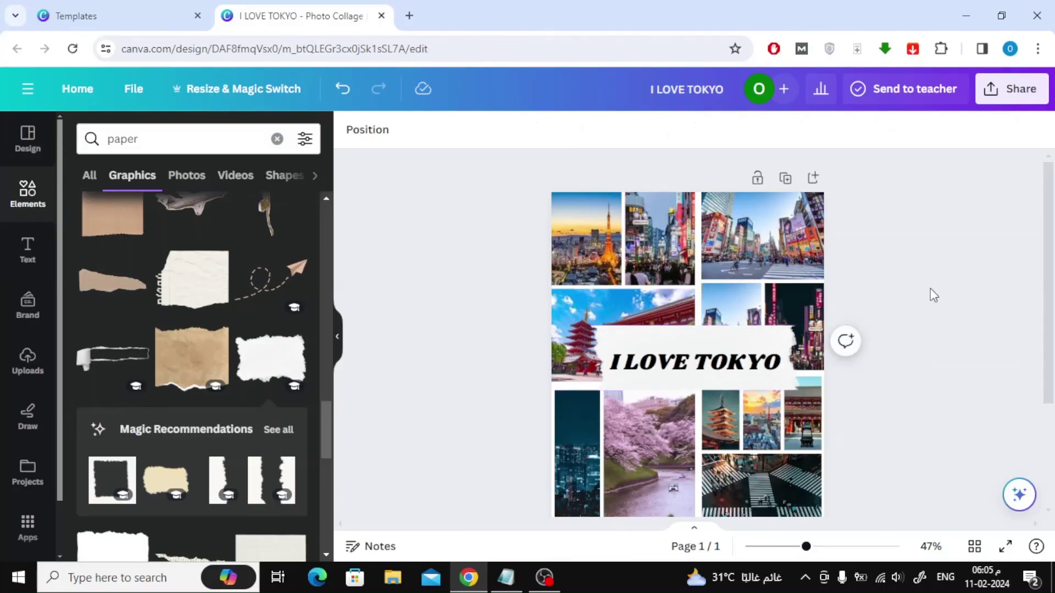
key(Tab)
click(912, 281)
scroll(910, 285, down, 3)
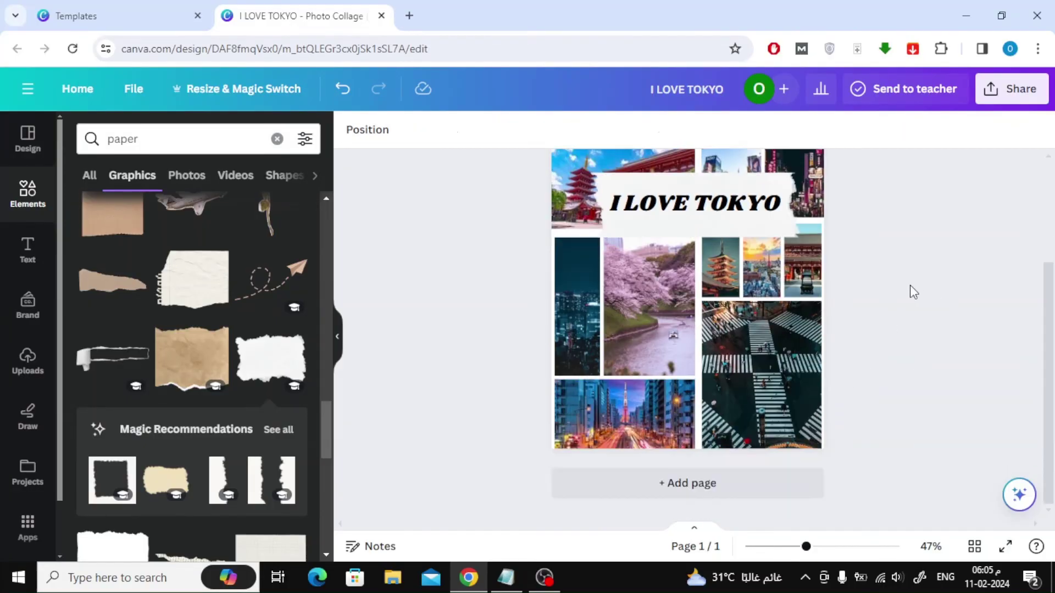
scroll(909, 285, up, 3)
Select the torn-paper strip and title together and shrink the pair.
click(679, 331)
shift+click(758, 356)
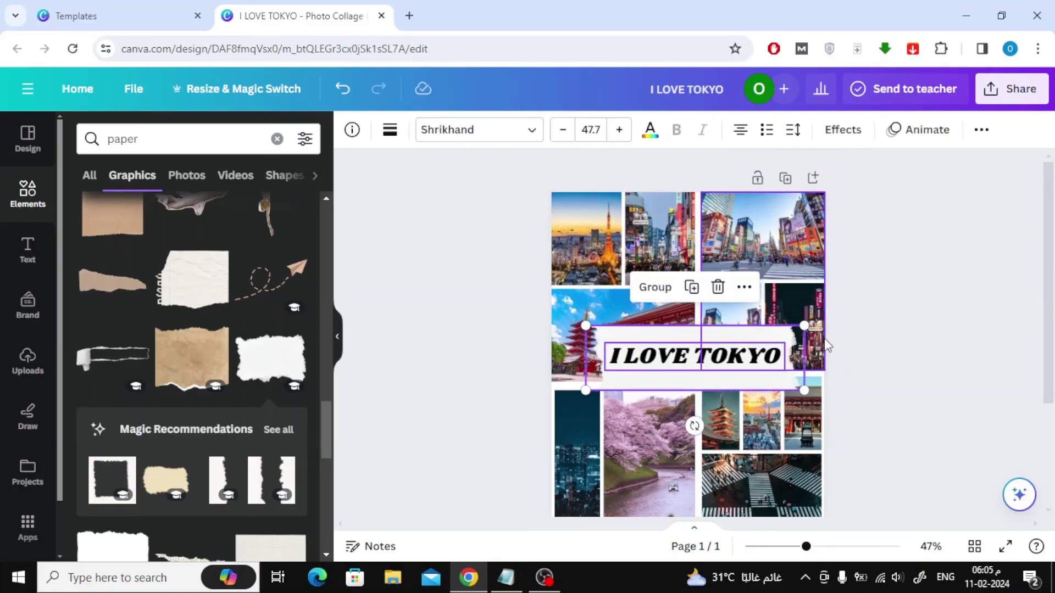
drag(822, 330, 746, 372)
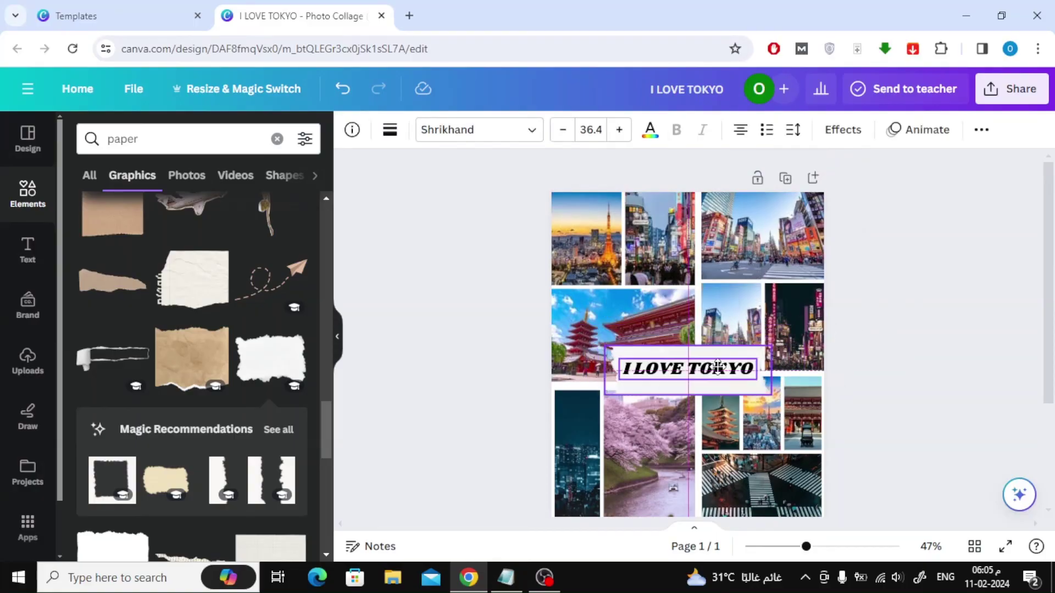
click(960, 278)
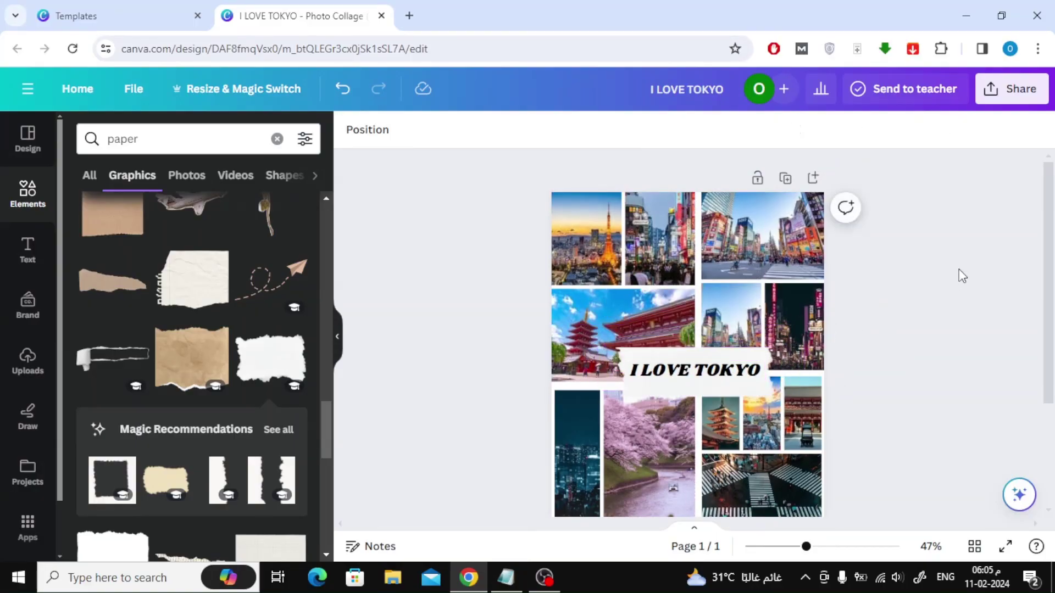
Raise the I LOVE TOKYO title's font size to 37.4.
click(695, 370)
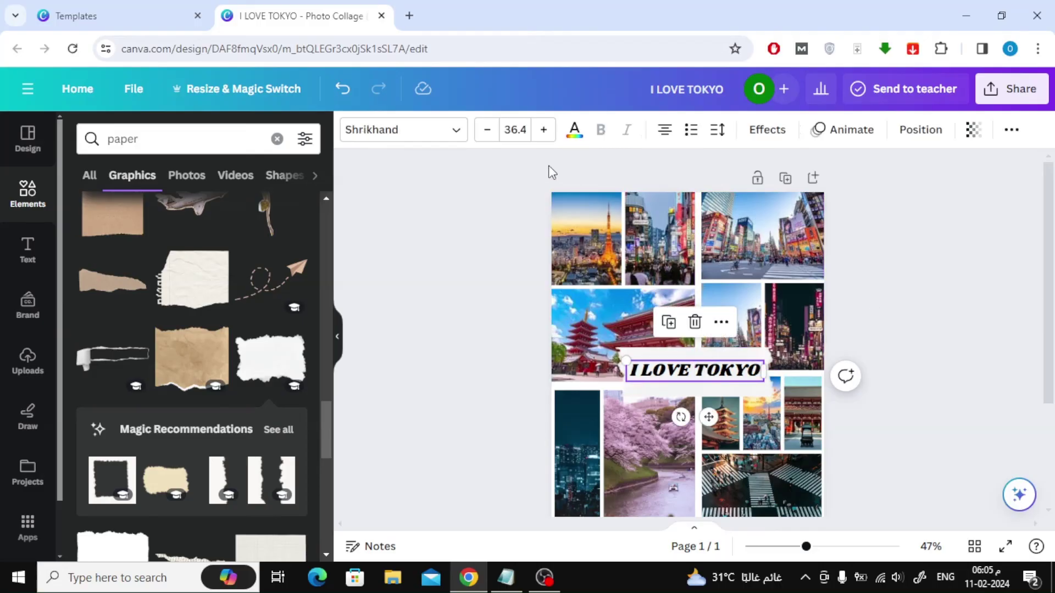
click(541, 130)
click(959, 259)
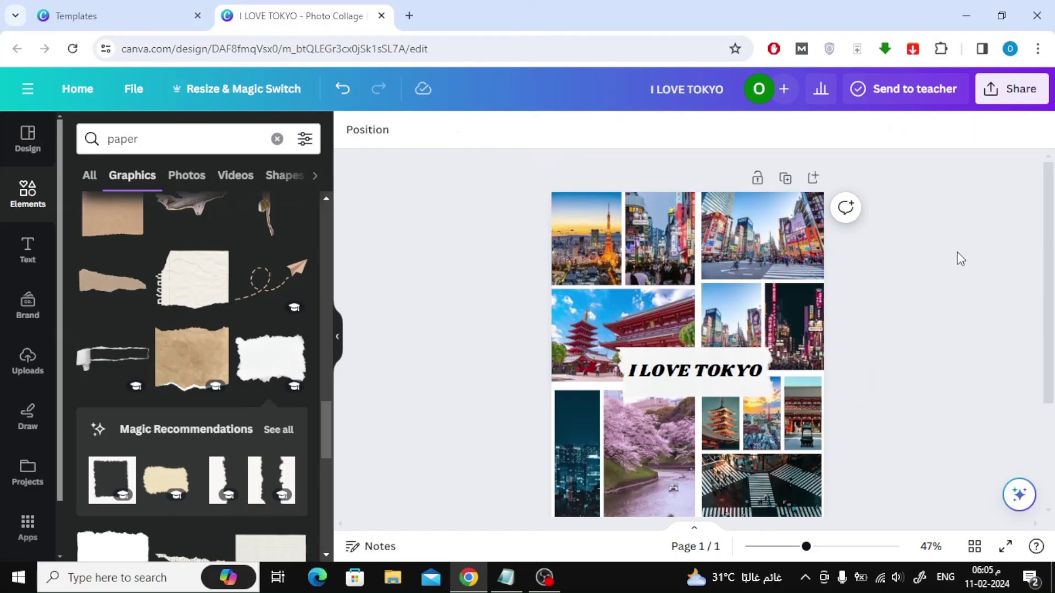
scroll(960, 258, down, 3)
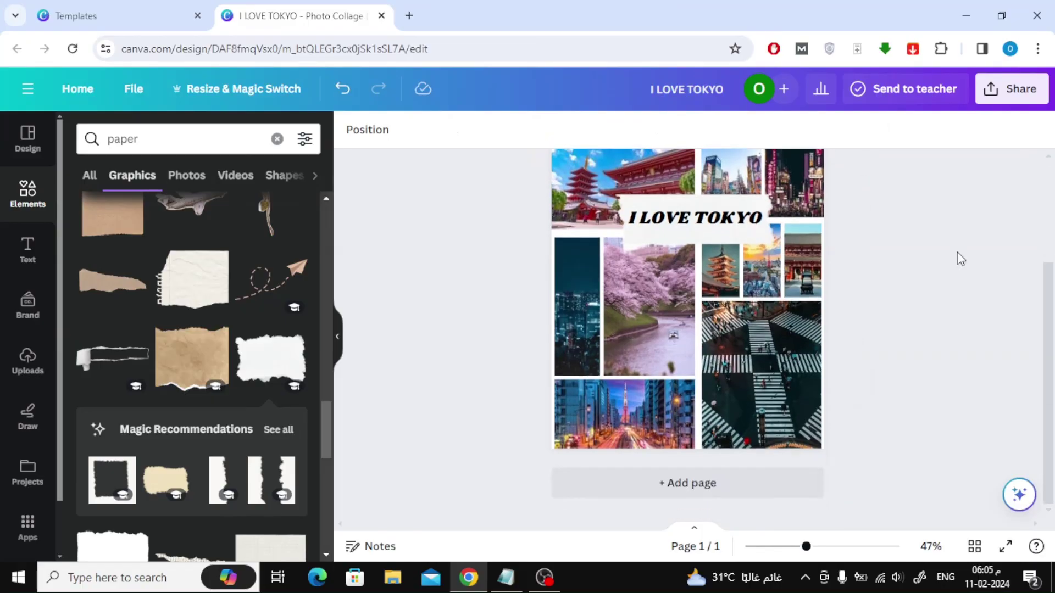